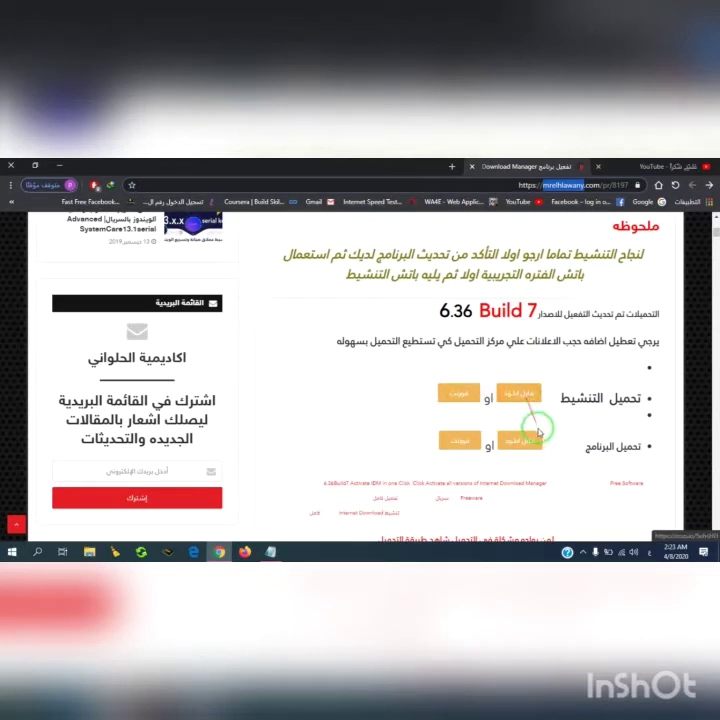
Step: Open the program's file-upload download link in a new tab, pass the ouo.io link page, and close the advertisement tab
right_click(538, 430)
left_click(501, 330)
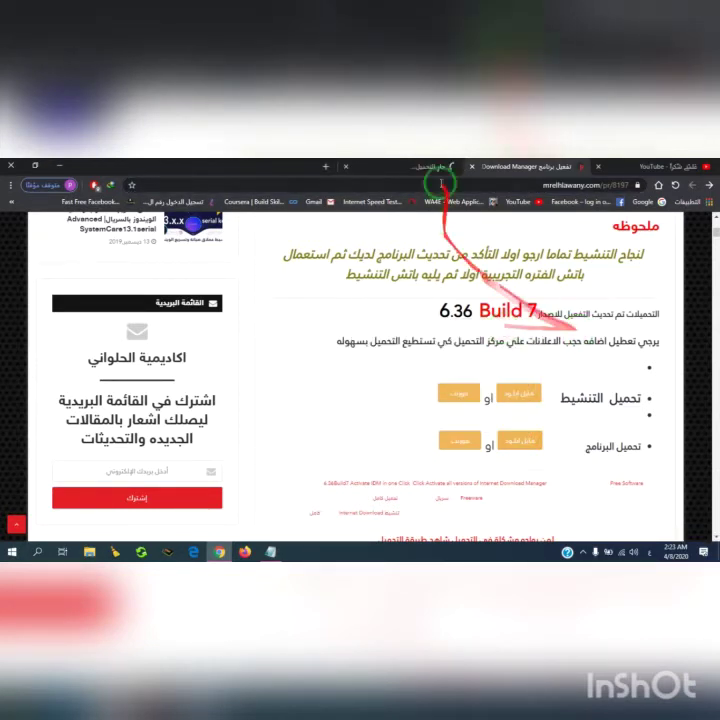
left_click(436, 167)
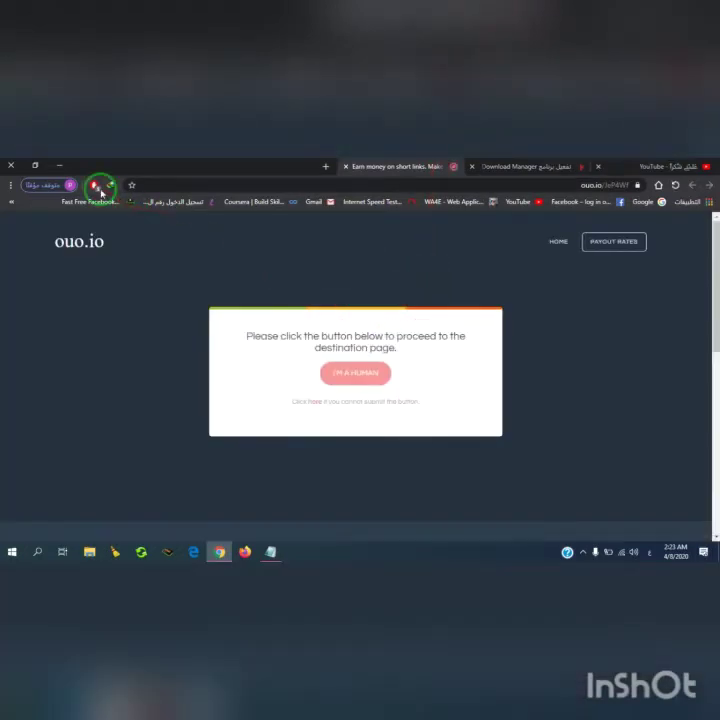
left_click(350, 377)
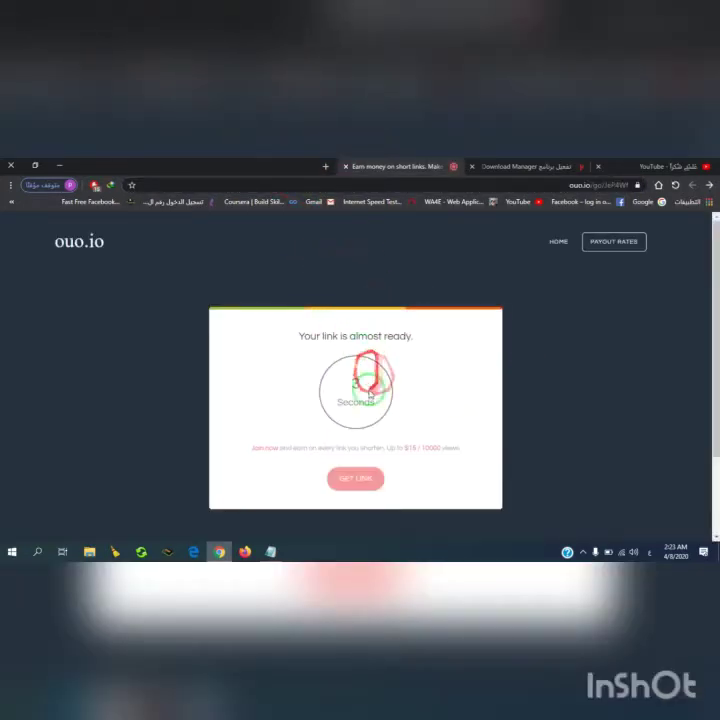
left_click(366, 479)
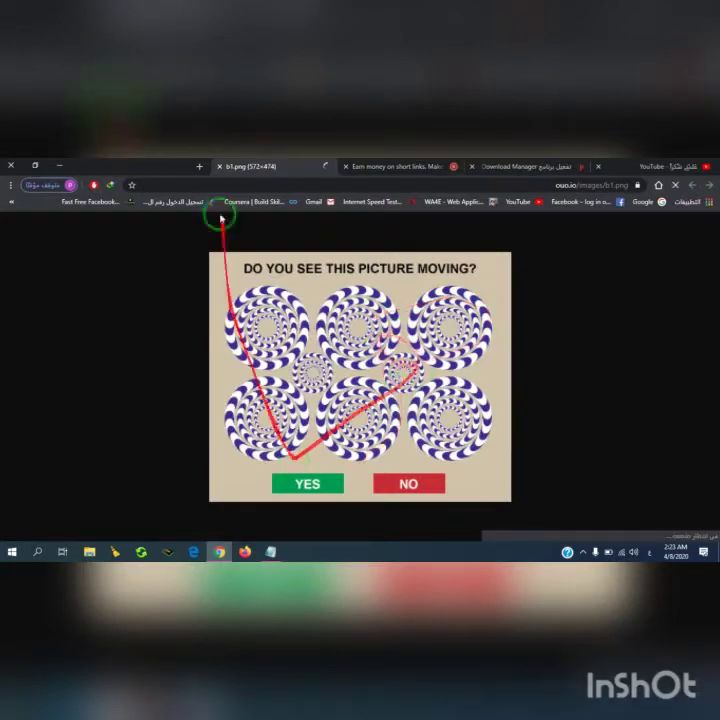
left_click(219, 166)
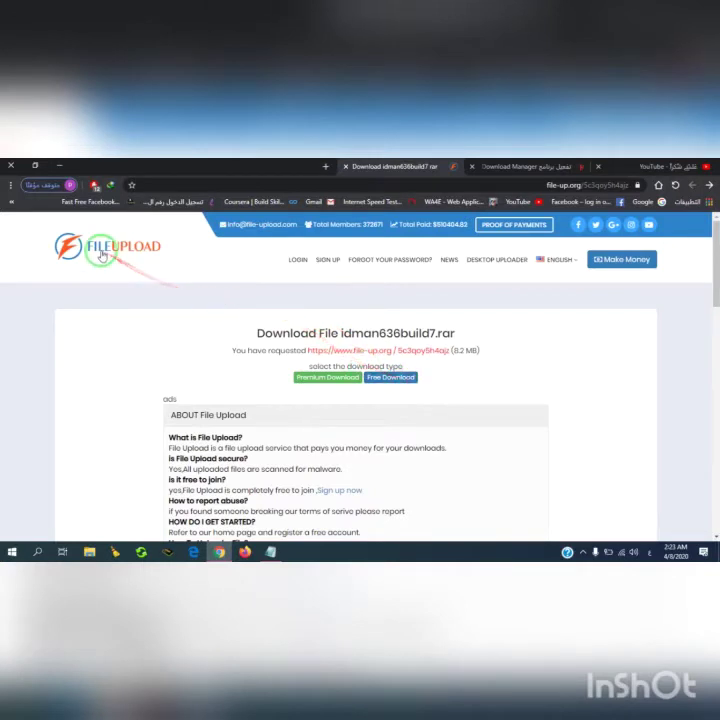
Step: Choose the free download for idman636build7.rar and disable the ad blocker on the file-up.org site
left_click(392, 379)
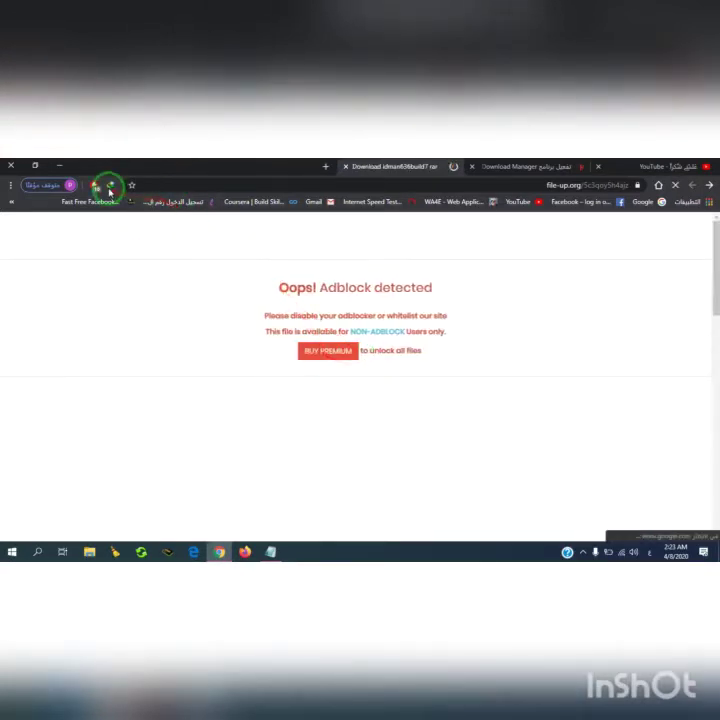
left_click(95, 184)
left_click(200, 308)
left_click(305, 254)
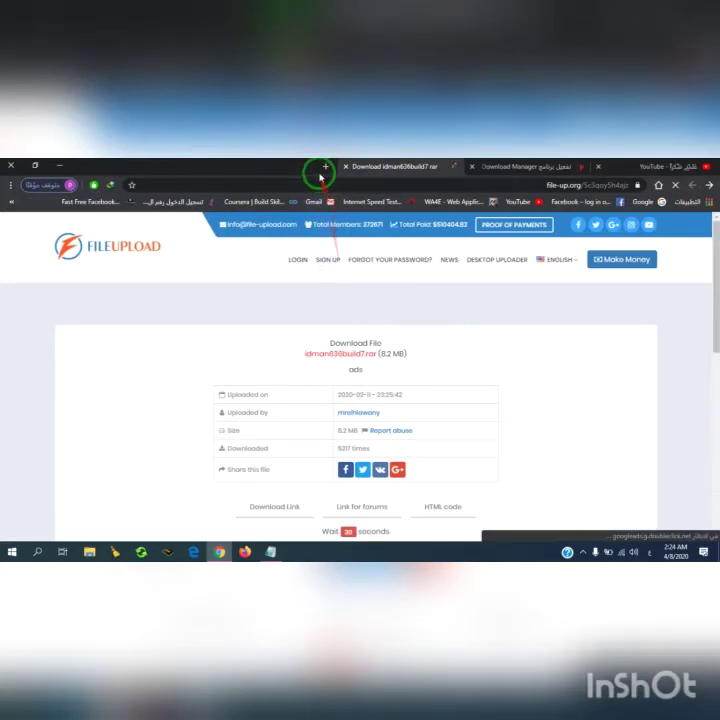
Step: View the extension search of the Chrome Web Store in a new tab and close that tab
left_click(322, 168)
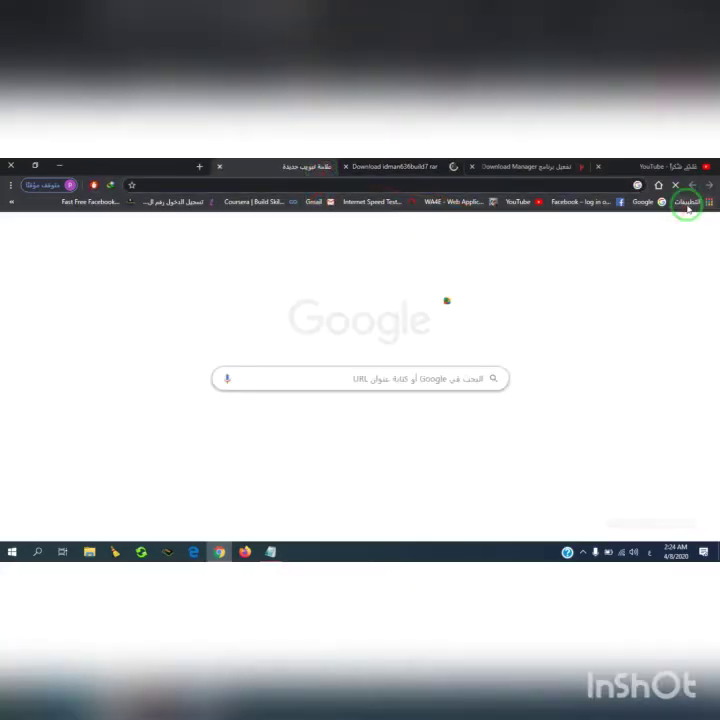
left_click(687, 205)
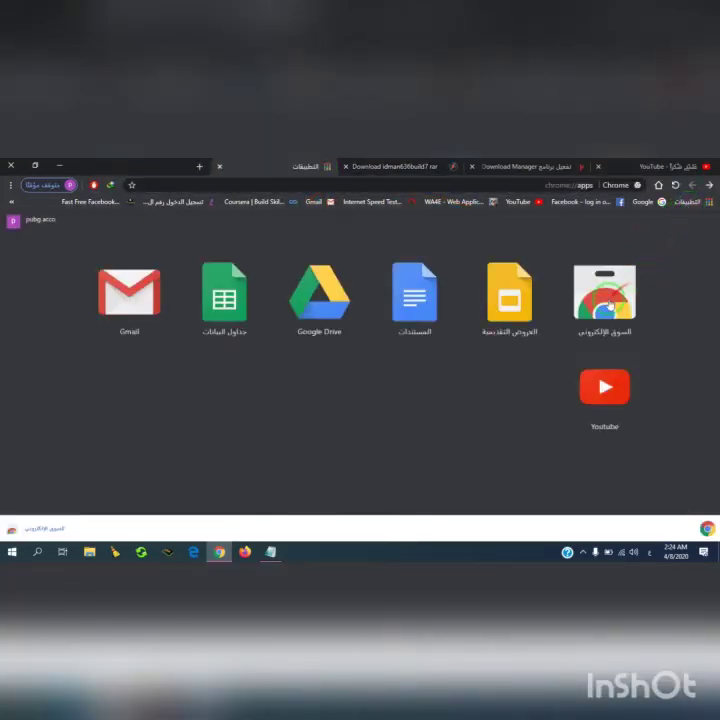
left_click(603, 300)
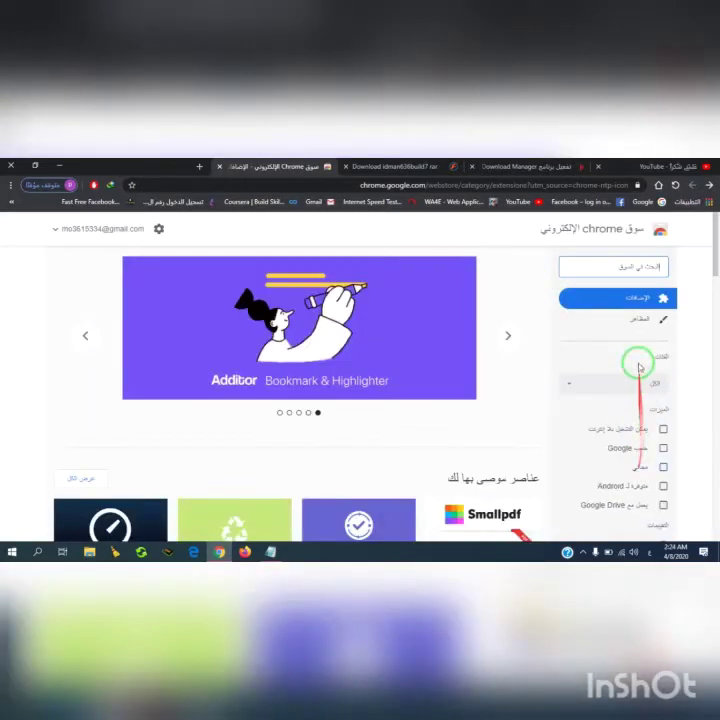
left_click(626, 267)
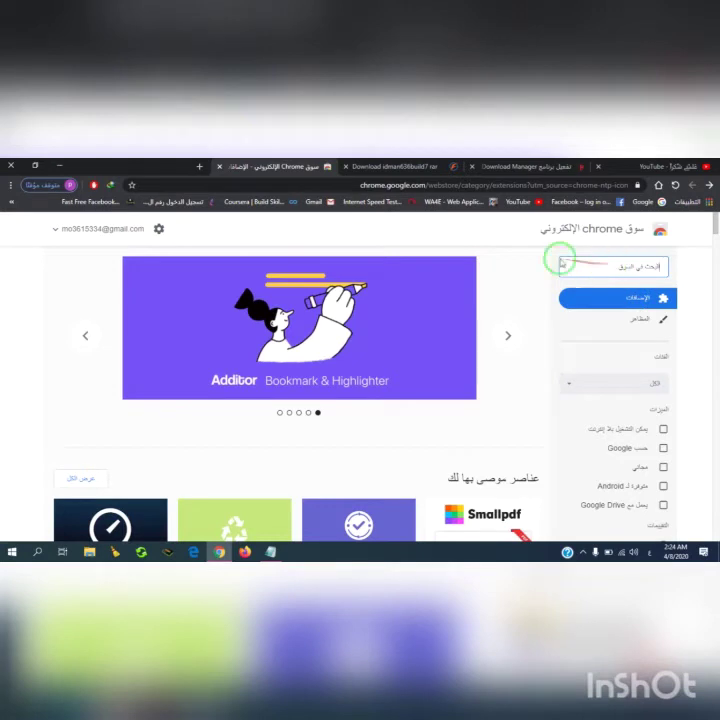
left_click(221, 168)
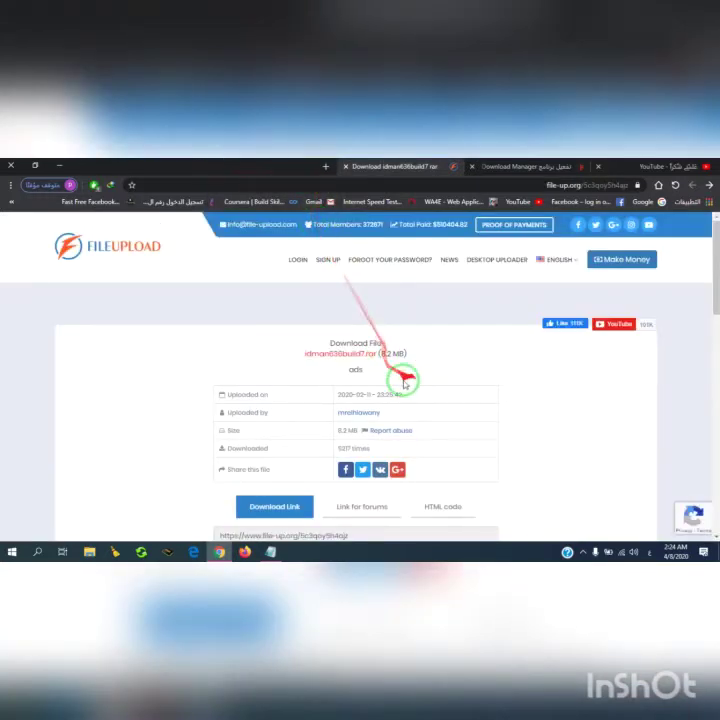
Step: Generate the download link for idman636build7.rar, open its download dialog, and dismiss it without downloading
scroll(393, 395, "down", 5)
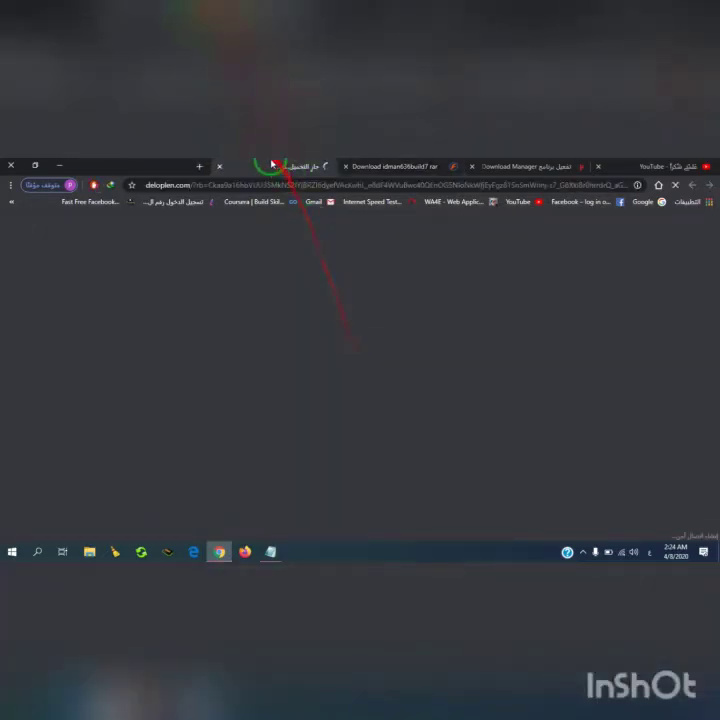
left_click(273, 166)
left_click(356, 342)
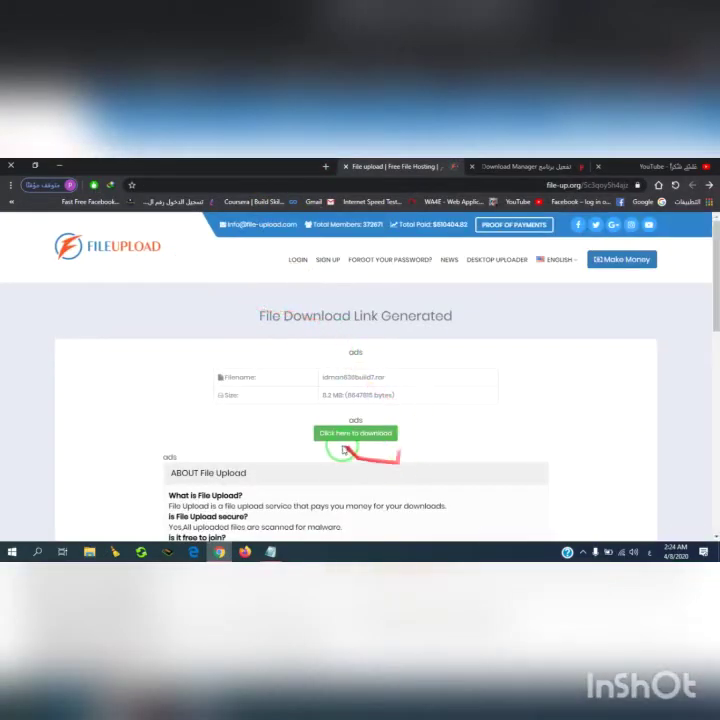
left_click(350, 436)
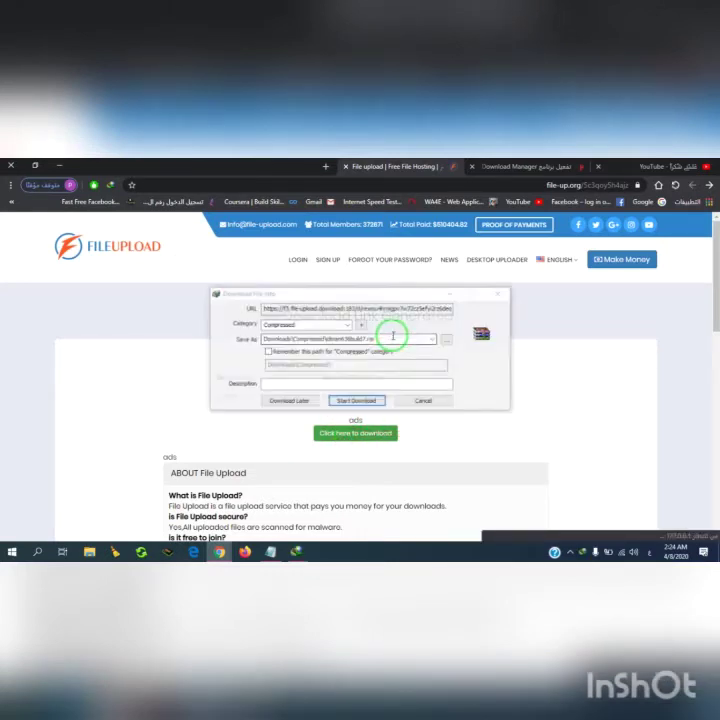
left_click(340, 337)
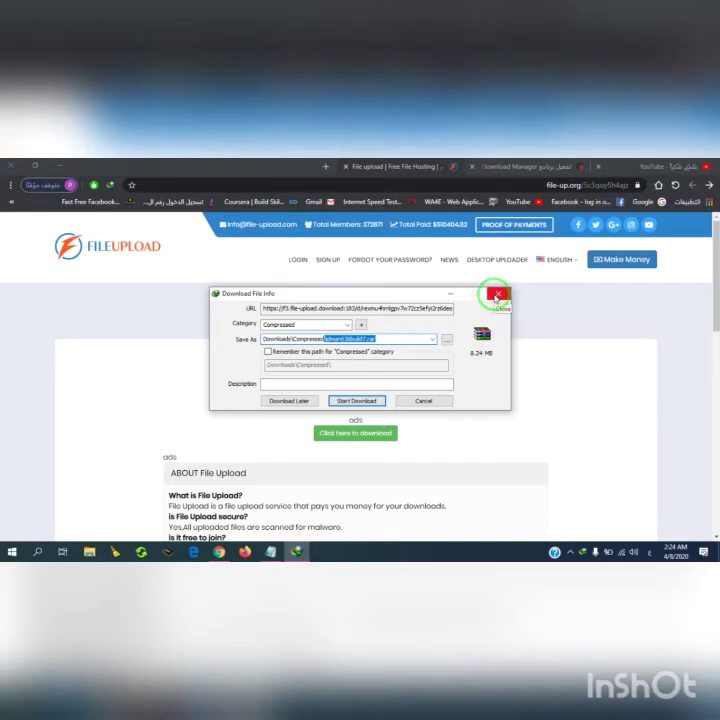
left_click(497, 296)
left_click(461, 281)
Step: Close the file-hosting and article tabs and minimize the browser to reach the desktop
left_click(346, 166)
left_click(471, 166)
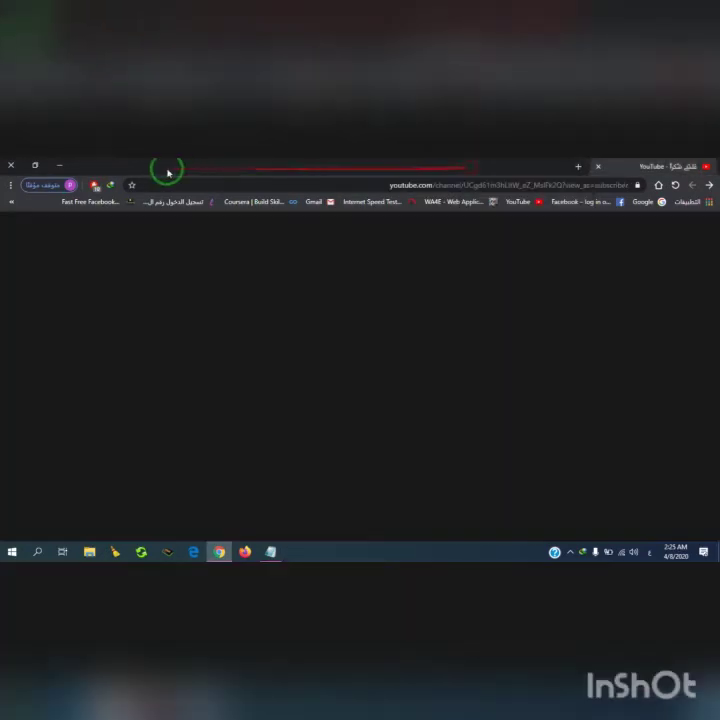
left_click(59, 164)
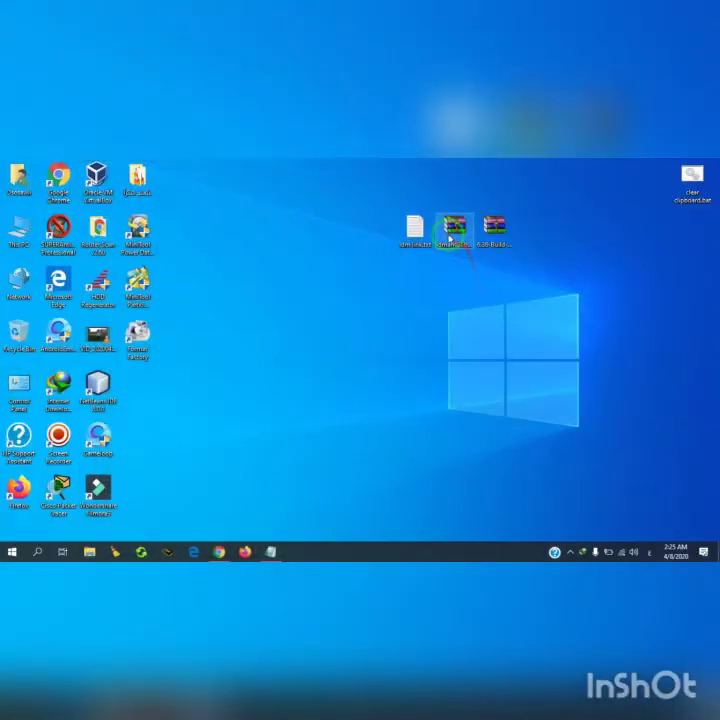
Step: Spread the two RAR archives and the IDM link text file apart on the desktop, and briefly view the text file
left_click(490, 228)
left_click_drag(515, 245, 535, 235)
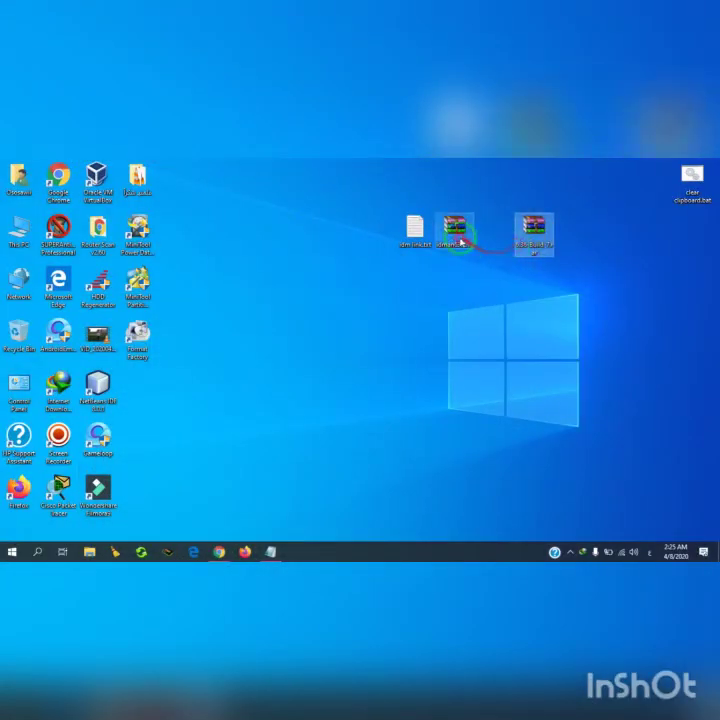
left_click_drag(461, 241, 539, 294)
left_click_drag(415, 232, 328, 250)
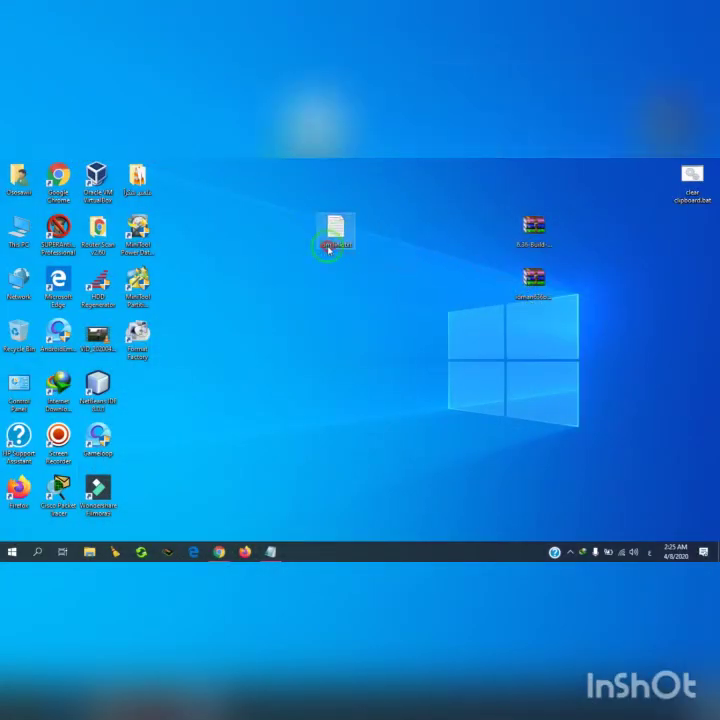
double_click(330, 240)
left_click(662, 227)
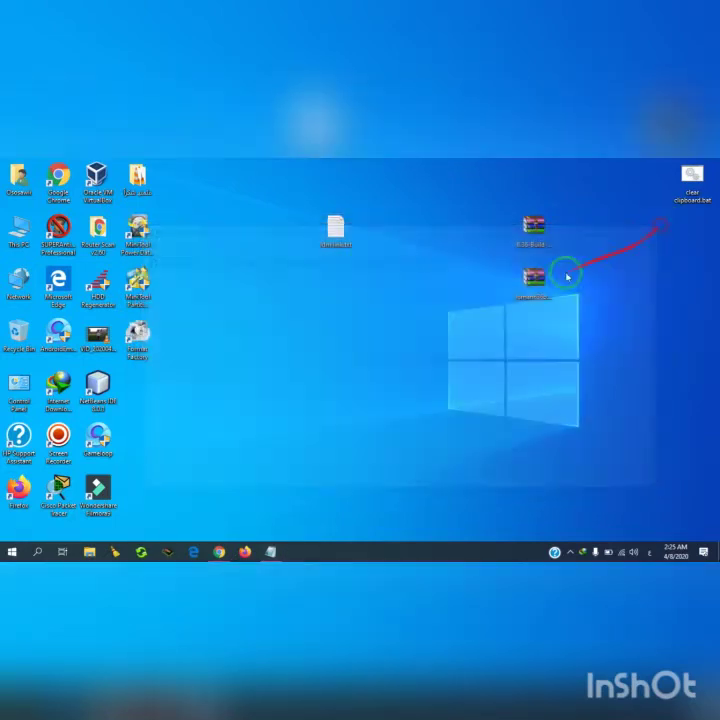
Step: Extract the 6.36-Build-7 and idman636build7 archives into folders of their own names and place each folder beside its archive
left_click(533, 238)
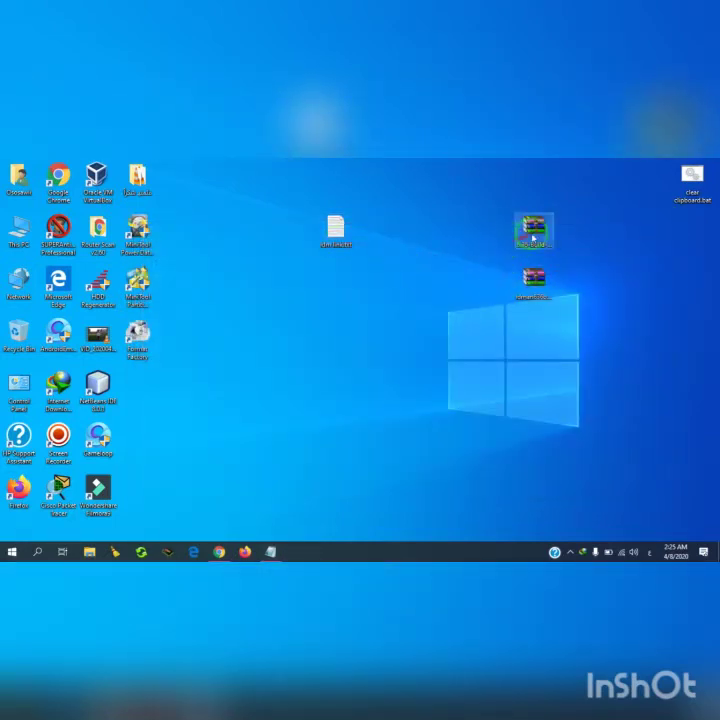
right_click(541, 233)
left_click(533, 280)
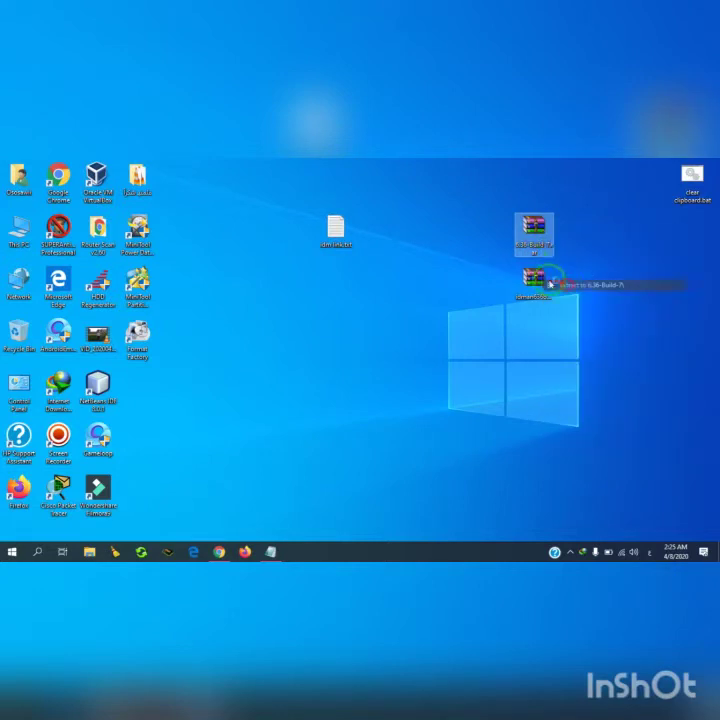
left_click(530, 280)
right_click(535, 283)
left_click(556, 321)
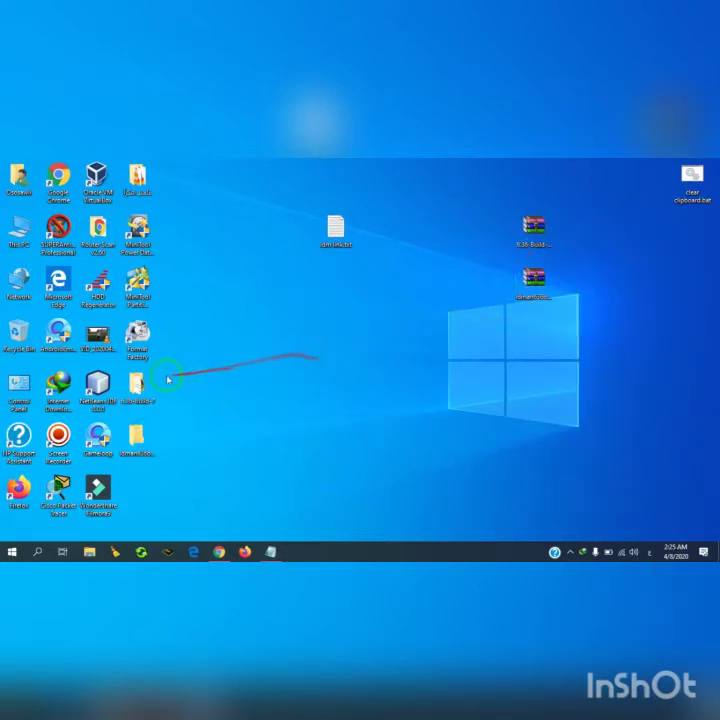
left_click_drag(204, 362, 490, 245)
left_click_drag(137, 437, 491, 297)
Step: Open the extracted idman636build7 folder and run the idman636build7.exe installer
key("Return")
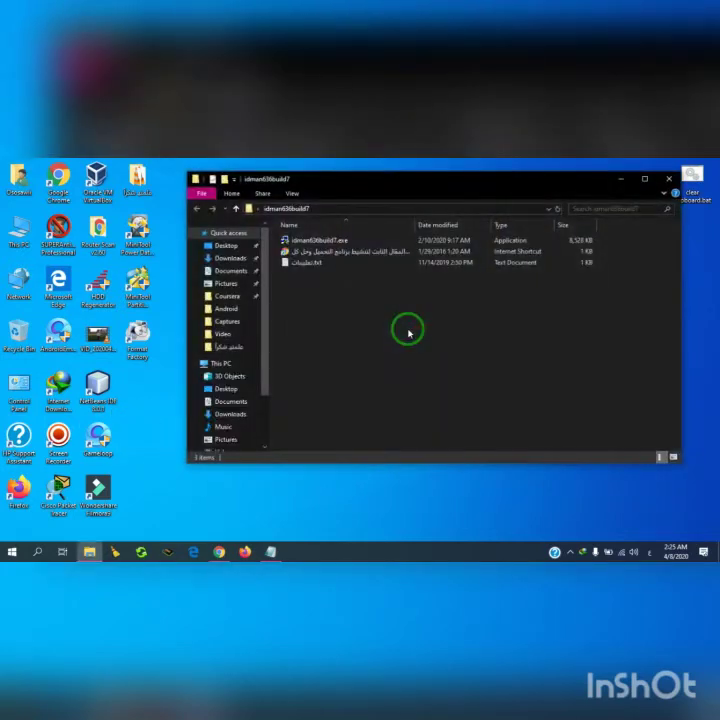
left_click(313, 246)
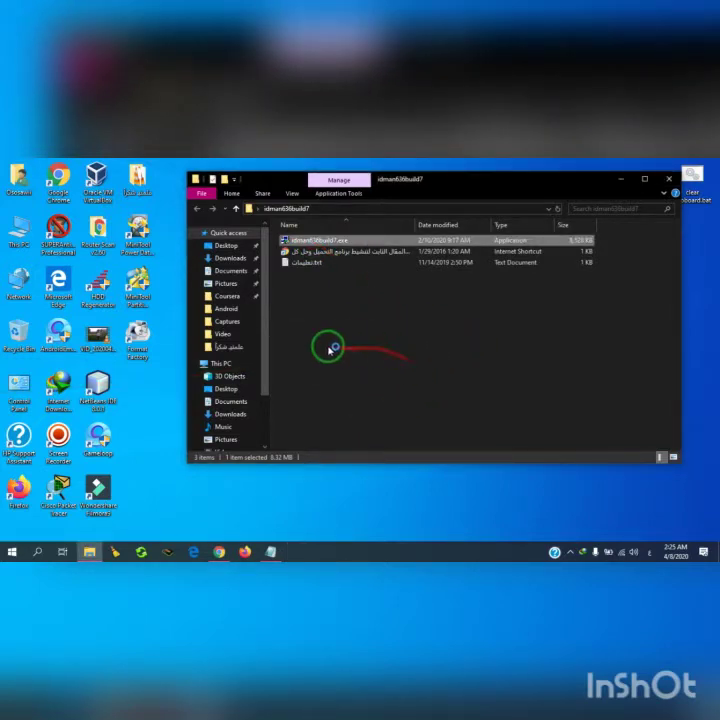
Step: View where installed programs can be uninstalled in Programs and Features, selecting Android Studio as an example, and close the window
double_click(28, 384)
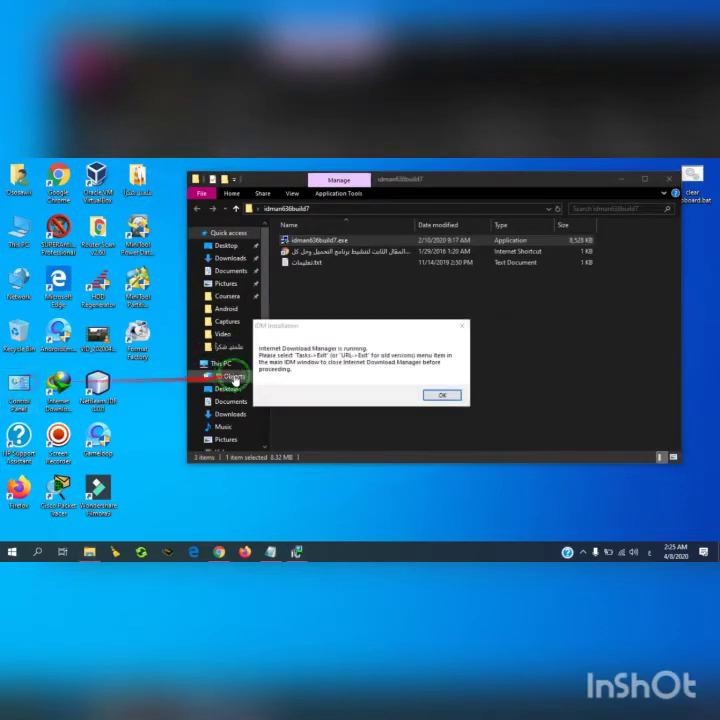
left_click(302, 373)
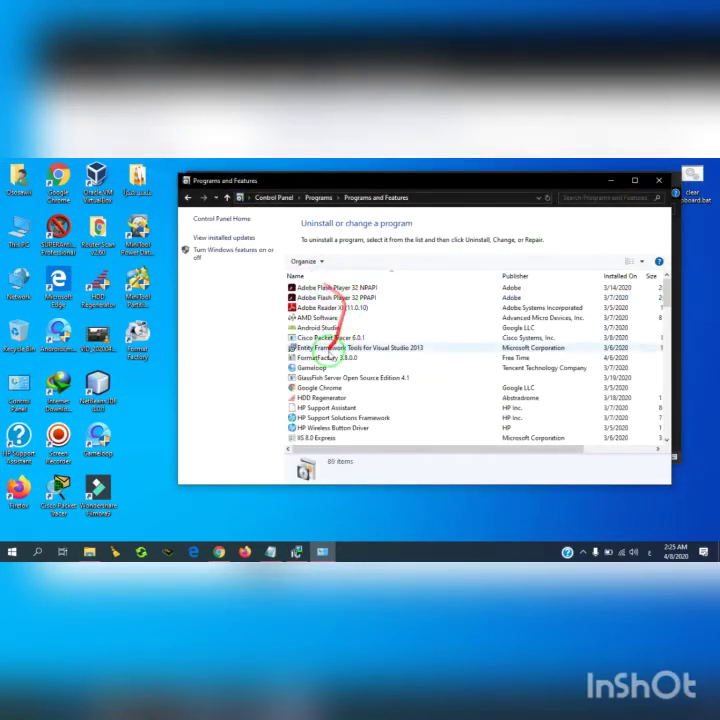
left_click(336, 328)
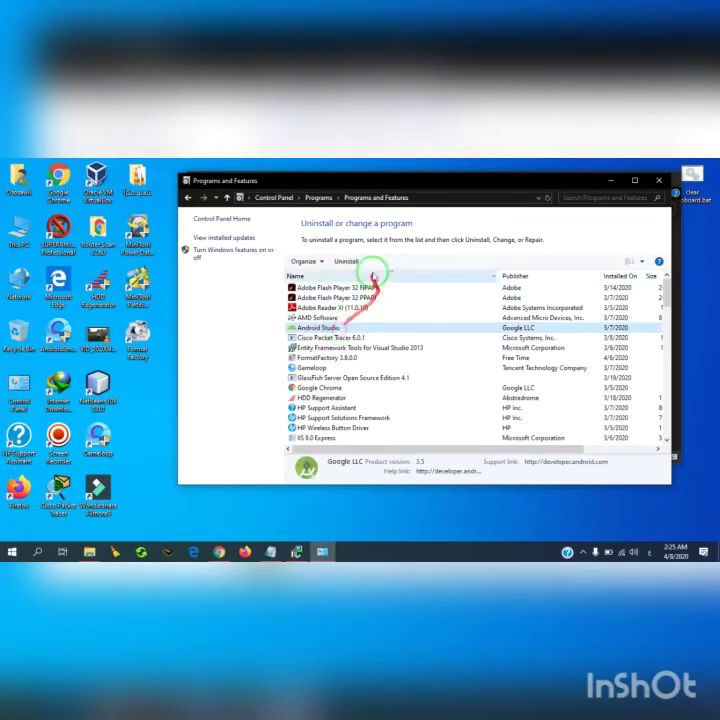
left_click(659, 180)
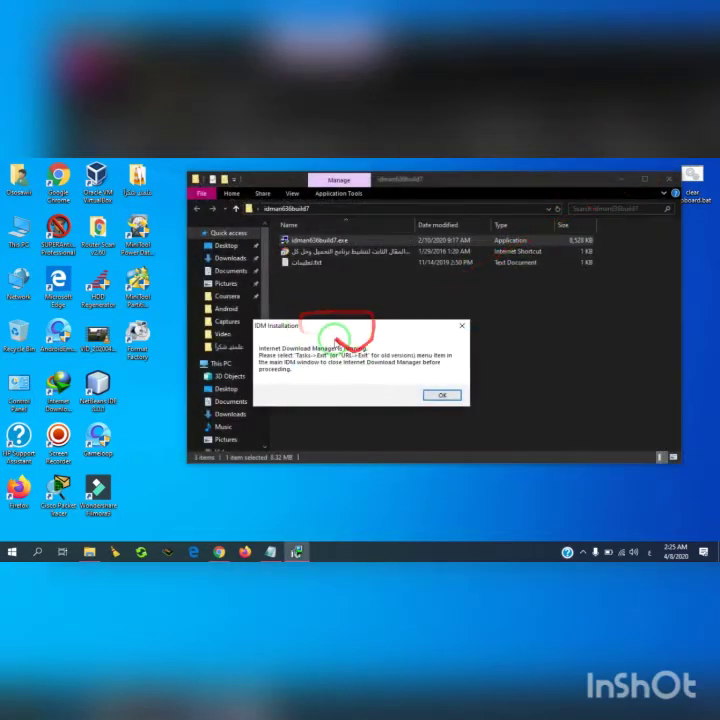
Step: Install Internet Download Manager through its wizard with the license agreement accepted, and close the installer's folder
left_click(443, 396)
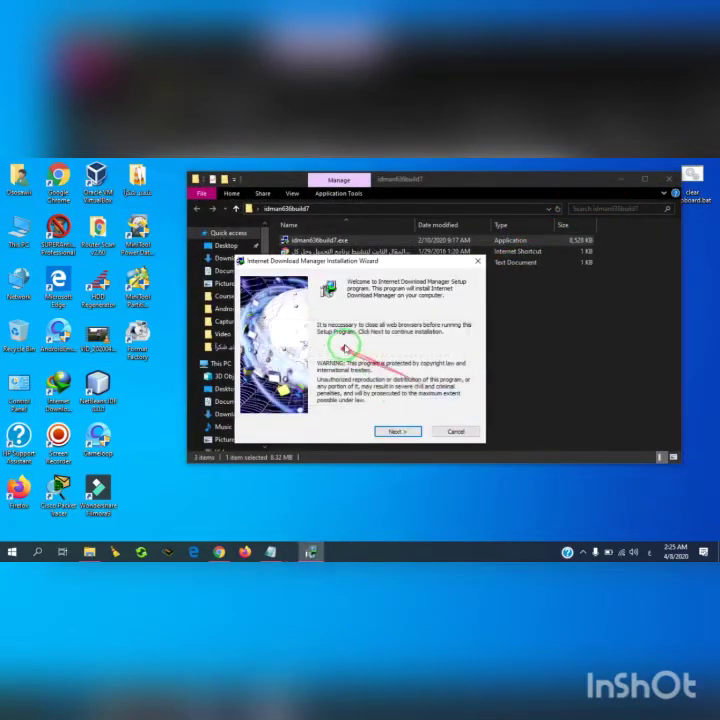
left_click(396, 432)
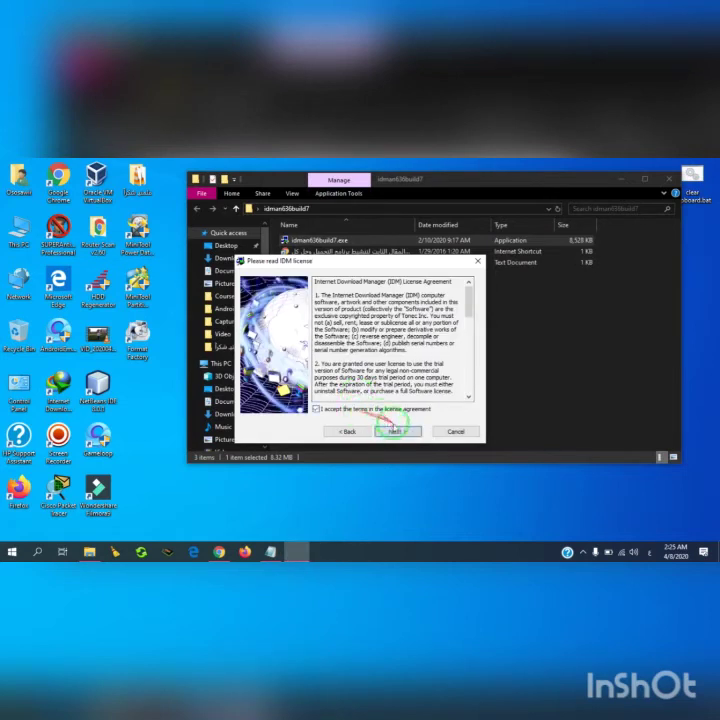
left_click(396, 432)
left_click(398, 431)
left_click(399, 430)
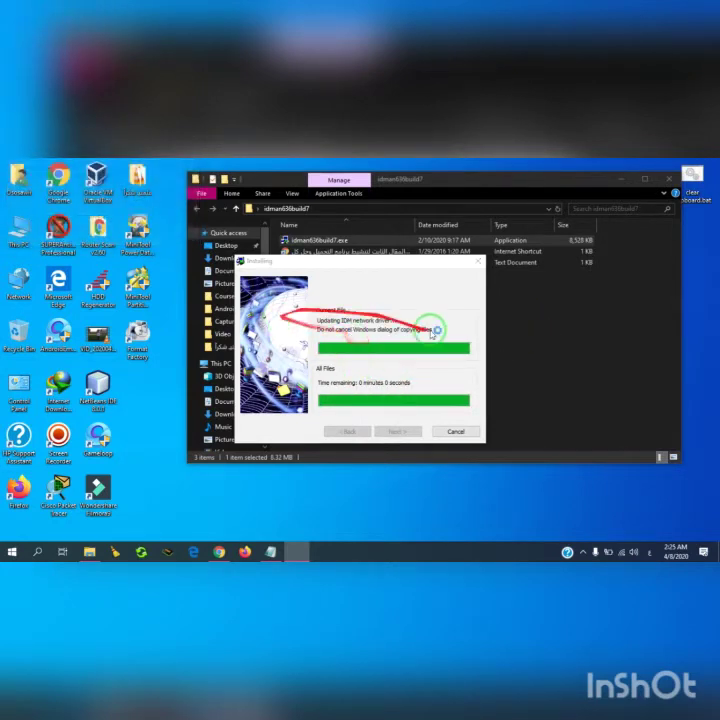
left_click(396, 429)
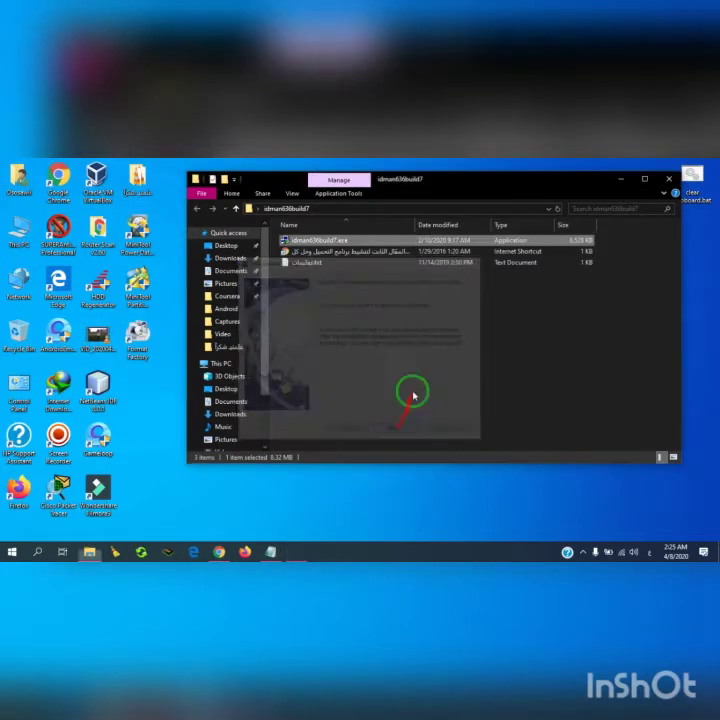
left_click(666, 182)
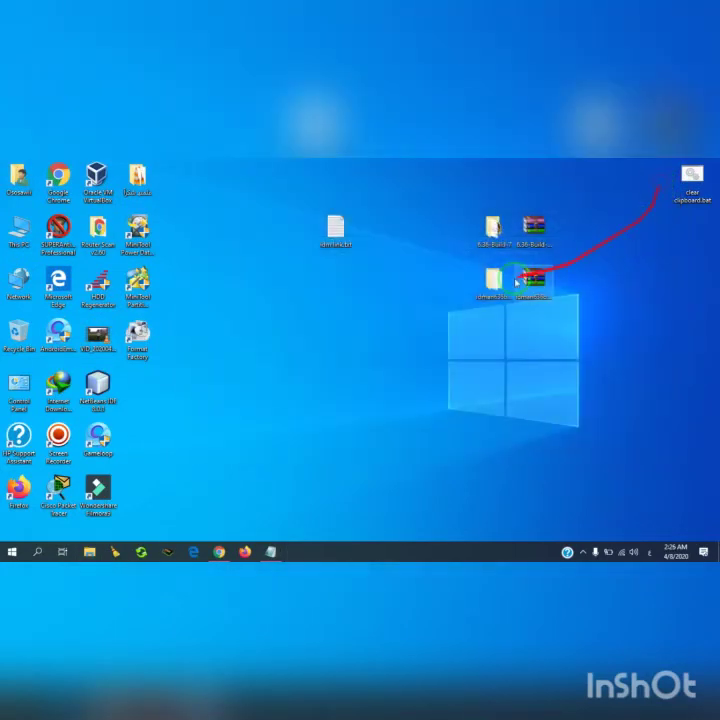
Step: Refresh the desktop and run clear clipboard.bat
right_click(337, 314)
left_click(392, 362)
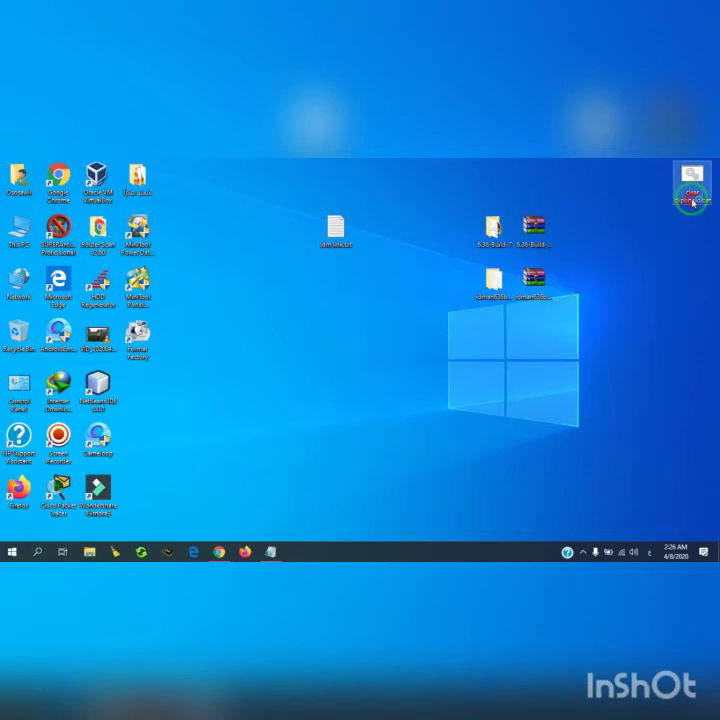
double_click(691, 190)
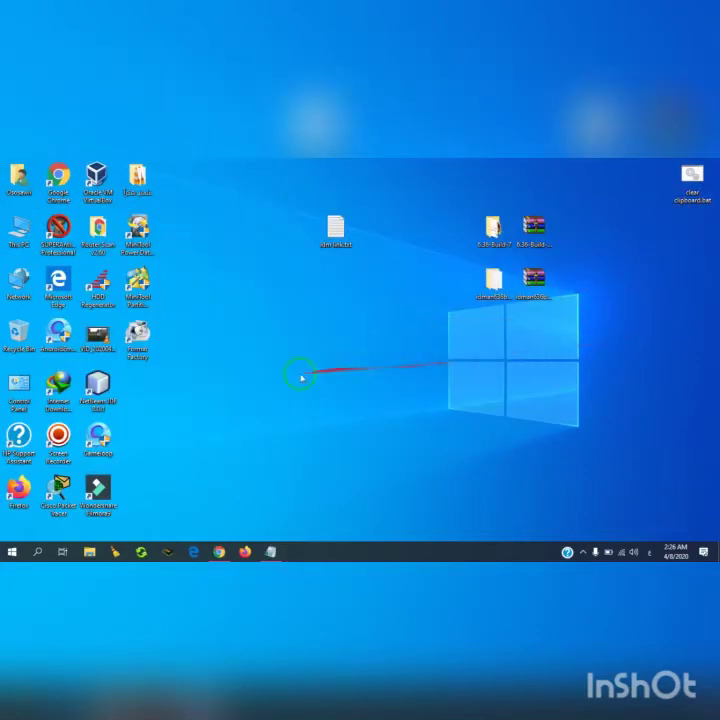
Step: Open Internet Download Manager, view its registration options, and close the window
double_click(60, 382)
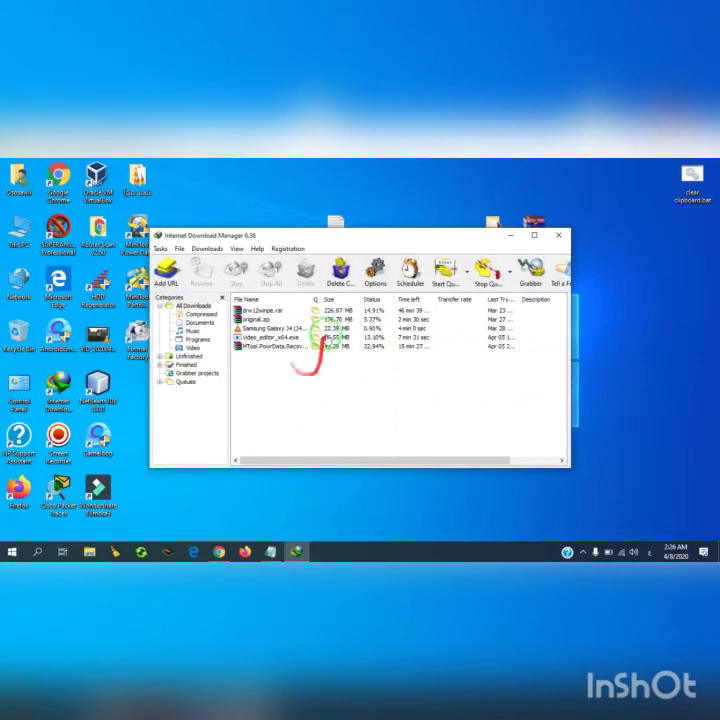
left_click(338, 272)
left_click(403, 369)
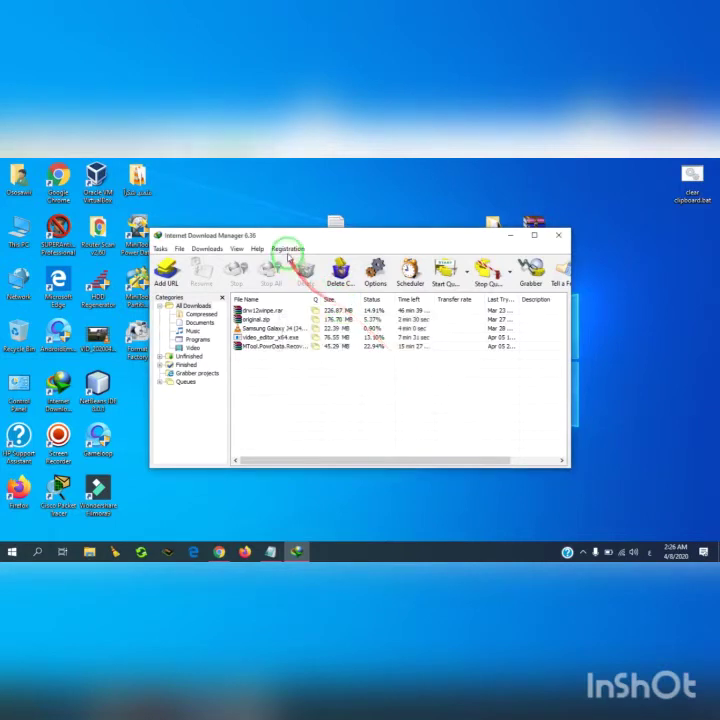
left_click(288, 249)
left_click(354, 357)
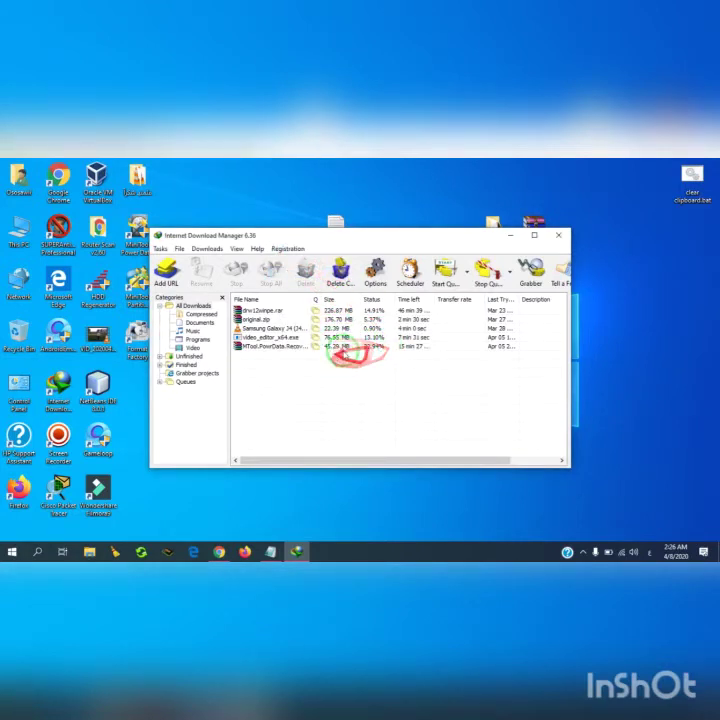
left_click(450, 290)
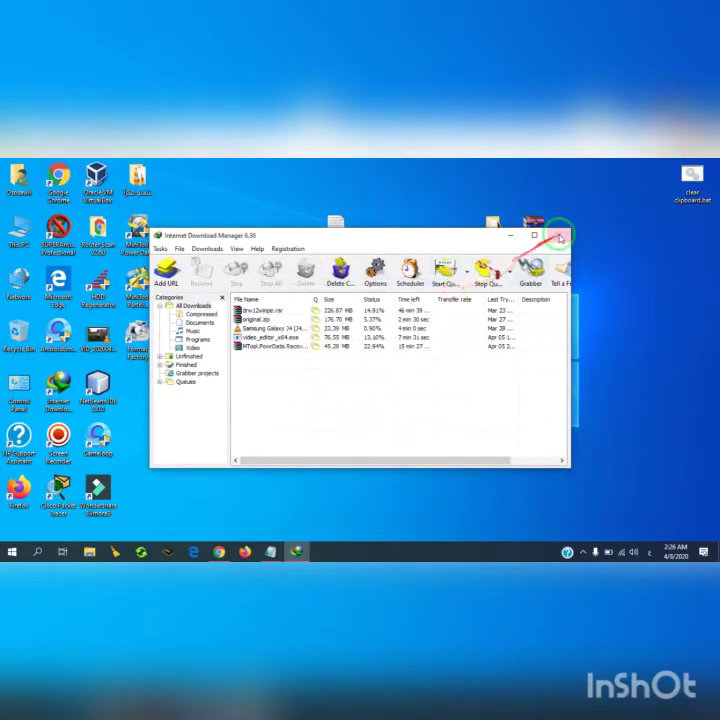
left_click(559, 235)
Step: Exit the Internet Download Manager instance that is still running in the background
left_click(583, 553)
right_click(578, 527)
left_click(600, 497)
Step: Look through the running processes in Task Manager for any remaining Internet Download Manager process, and close Task Manager
right_click(485, 554)
left_click(515, 503)
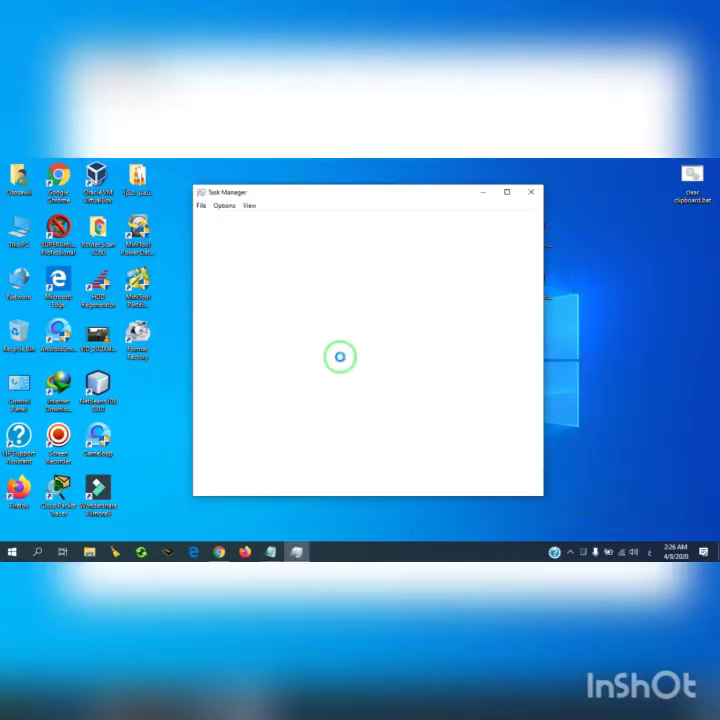
scroll(283, 352, "down", 4)
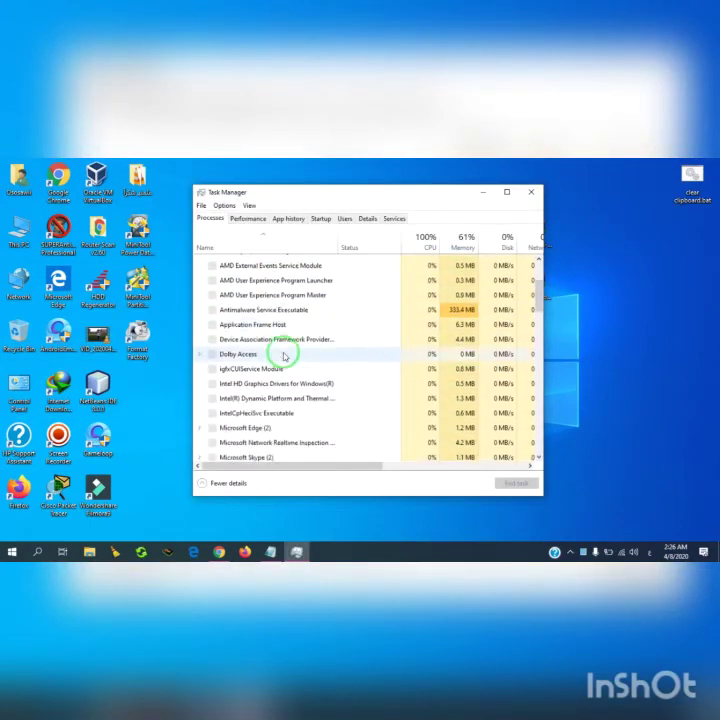
scroll(285, 355, "down", 8)
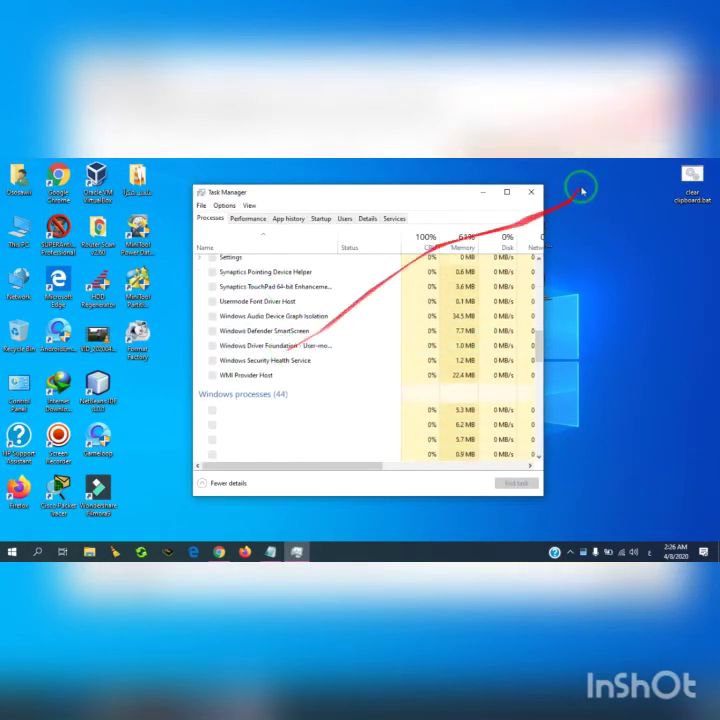
left_click(527, 192)
Step: Run IDMActivator-mrelhlawany-6.36-B-7.exe from the 6.36-Build-7 folder, close the Notepad file it opens, and minimize the folder
double_click(486, 231)
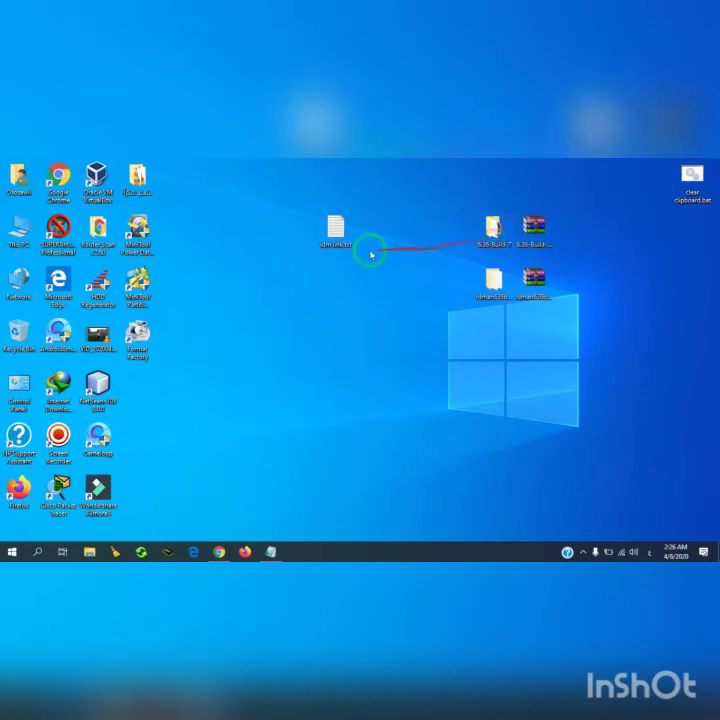
left_click(329, 251)
left_click_drag(338, 320, 325, 267)
key("Delete")
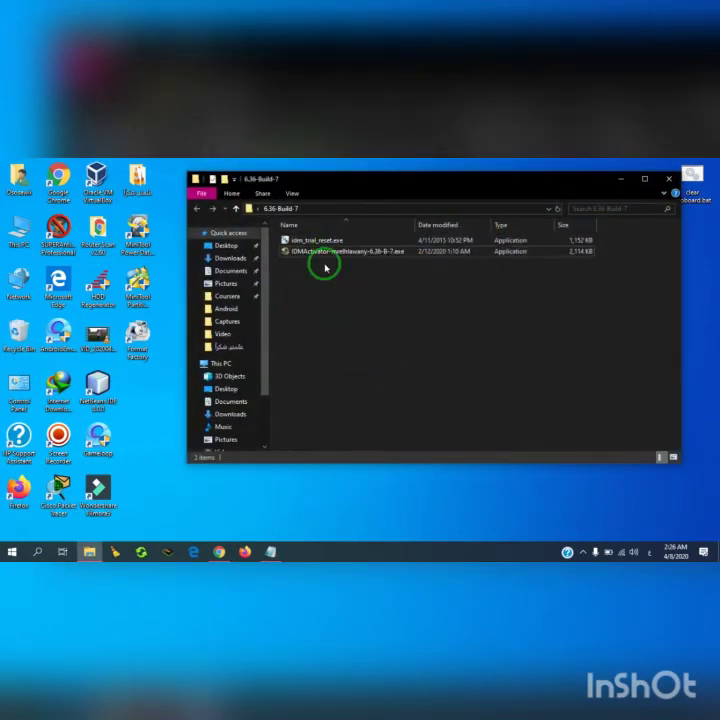
left_click(317, 240)
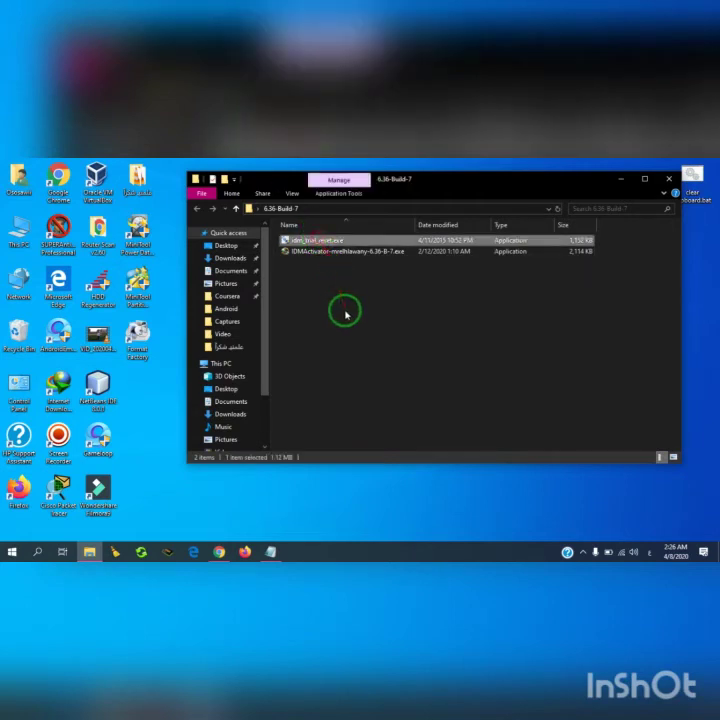
left_click_drag(318, 251, 548, 522)
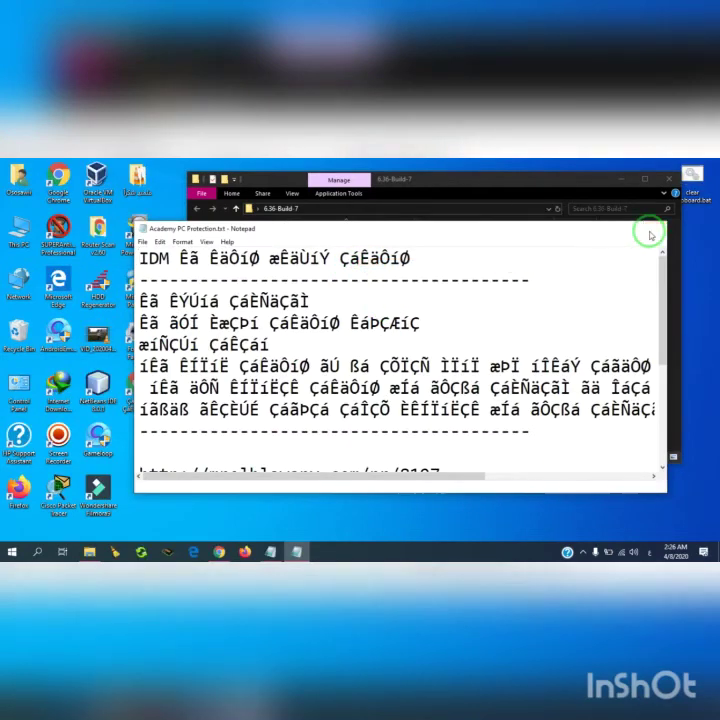
left_click(651, 232)
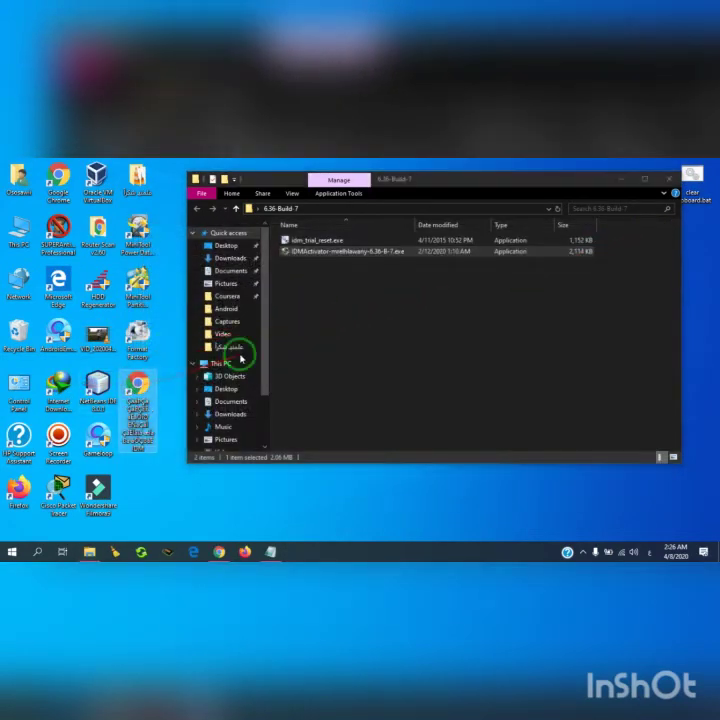
left_click(620, 179)
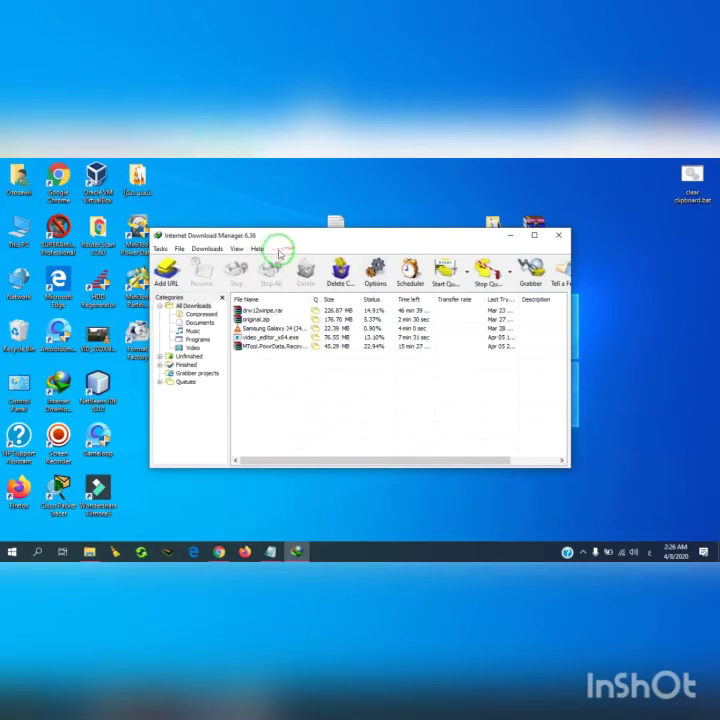
Step: Close Internet Download Manager and view the trial reset options of idm_trial_reset.exe from the 6.36-Build-7 folder, closing both without resetting
left_click(556, 238)
double_click(494, 228)
left_click(318, 242)
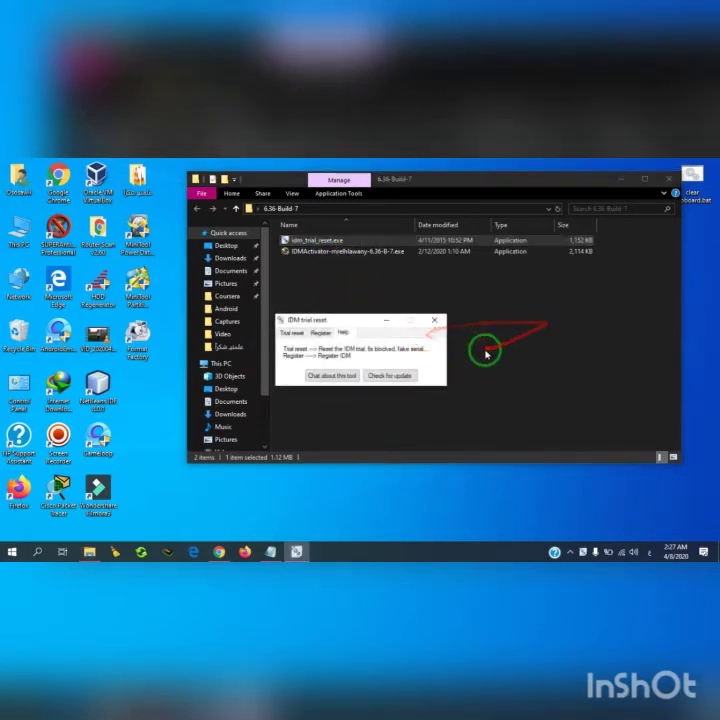
left_click(291, 332)
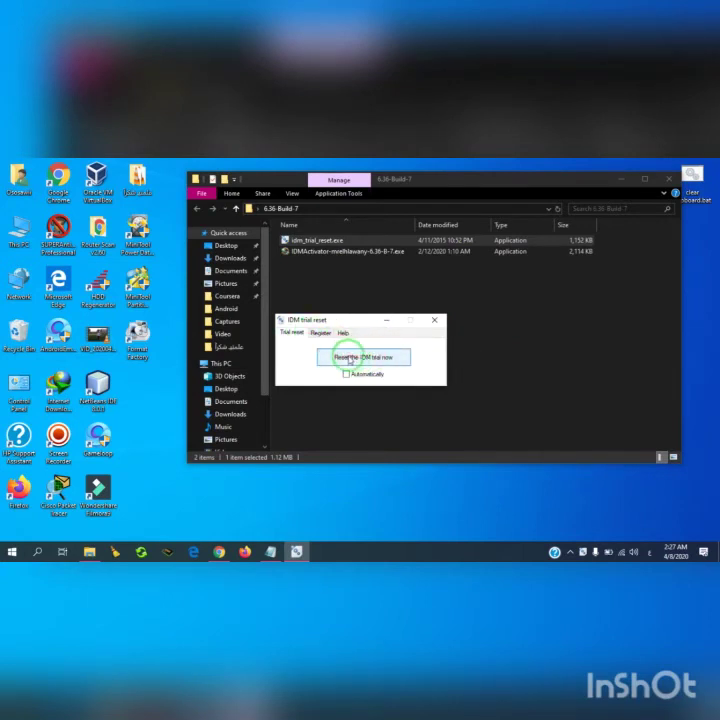
left_click(434, 320)
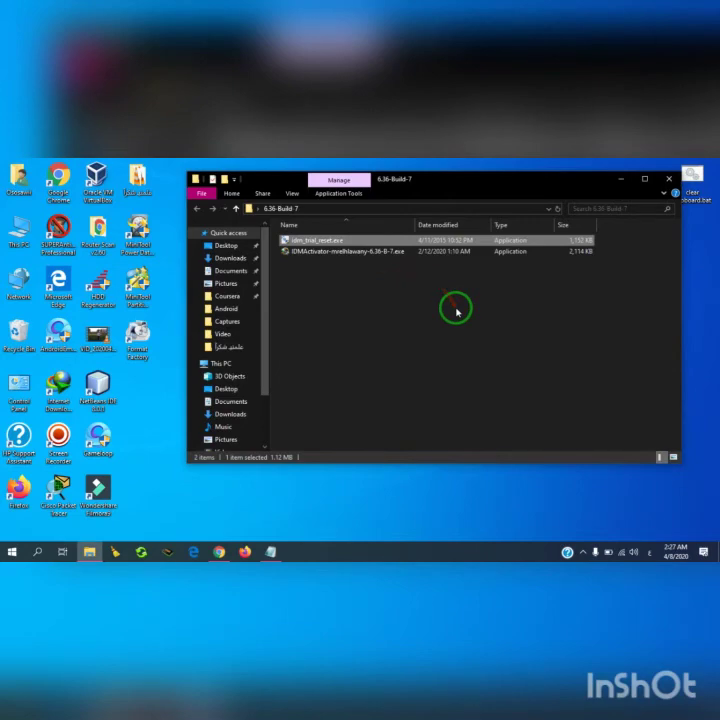
left_click(333, 252)
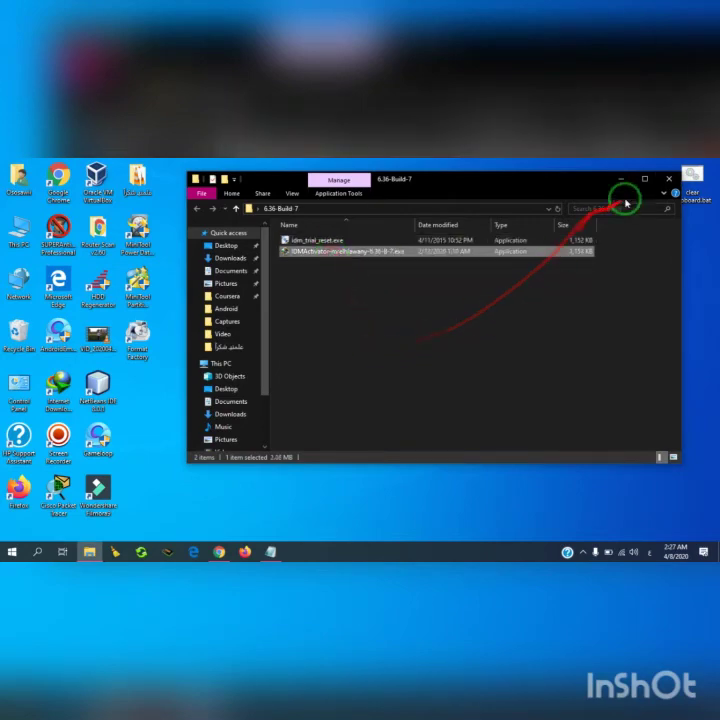
left_click(669, 179)
Step: Refresh the desktop, restart Chrome, and open its extensions page
right_click(339, 325)
left_click(362, 365)
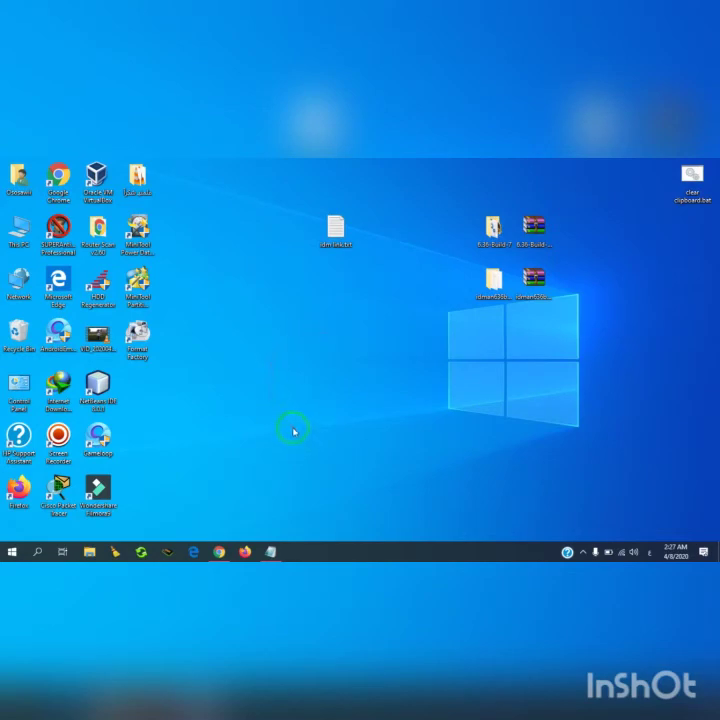
left_click(217, 549)
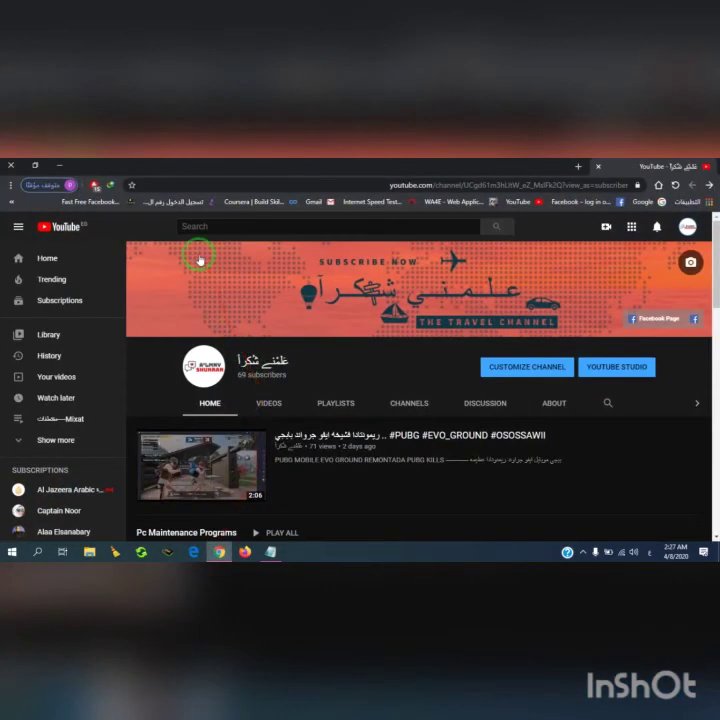
left_click(14, 164)
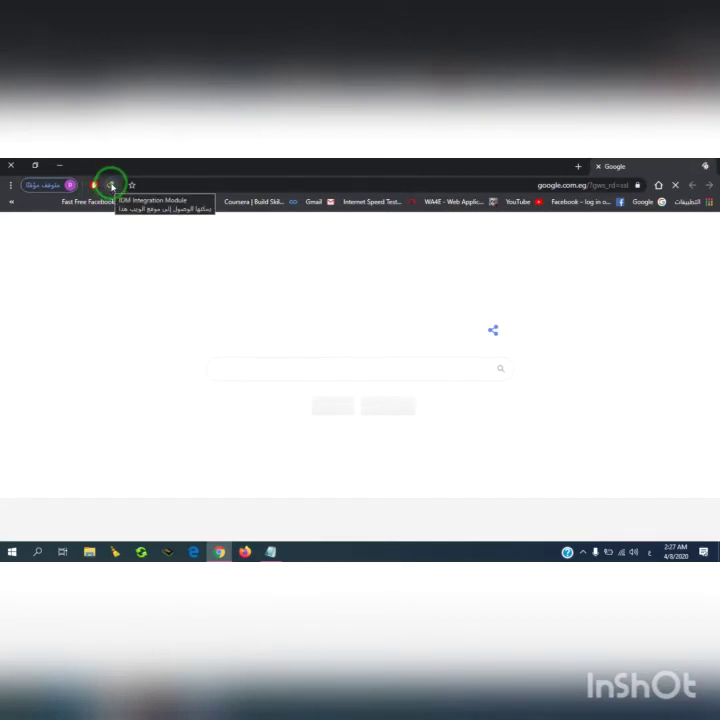
left_click(10, 185)
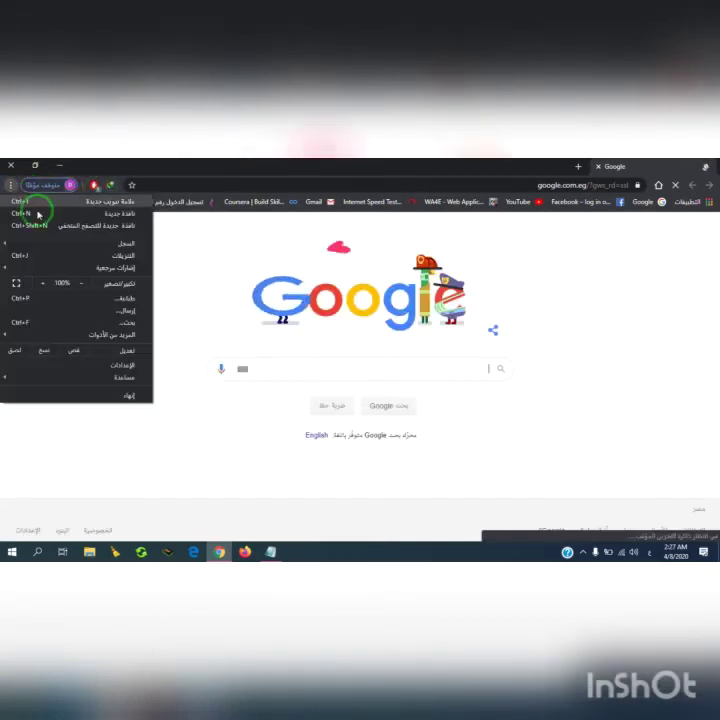
mouse_move(120, 340)
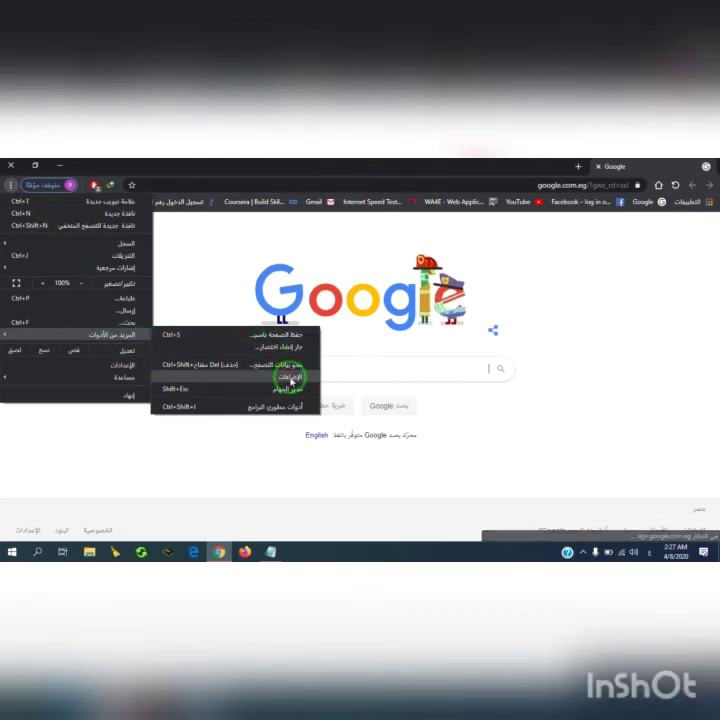
left_click(291, 381)
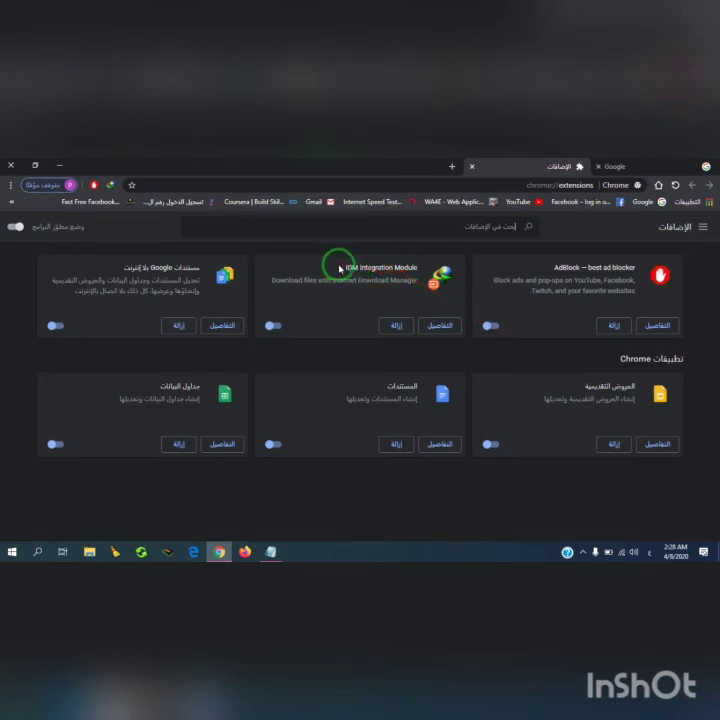
Step: Open the details of the IDM Integration Module extension and examine its site access, incognito and file URL settings
left_click_drag(339, 268, 398, 266)
left_click(441, 327)
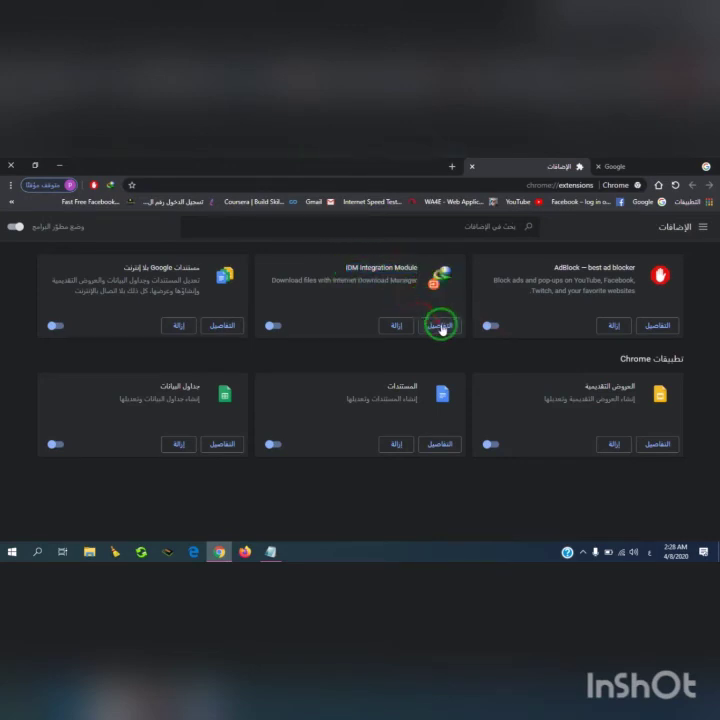
scroll(411, 368, "down", 5)
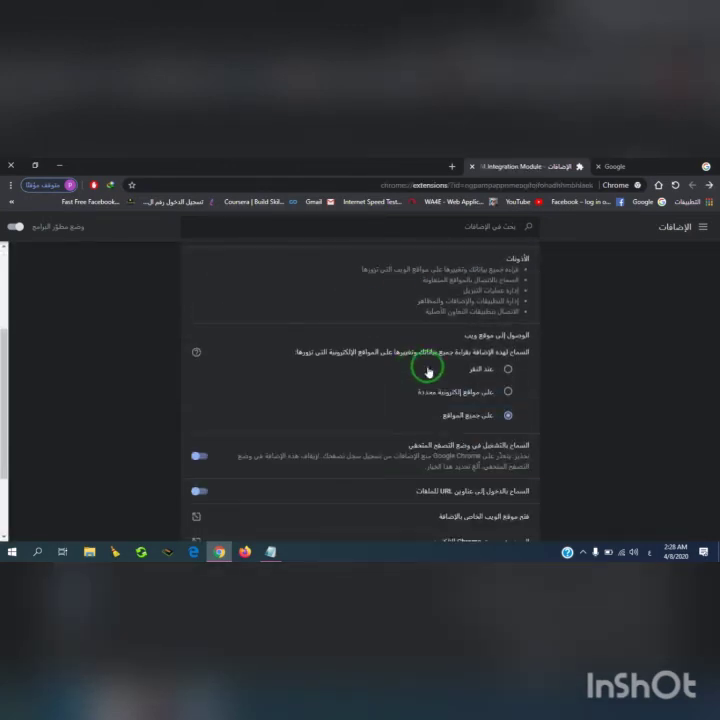
scroll(543, 403, "down", 1)
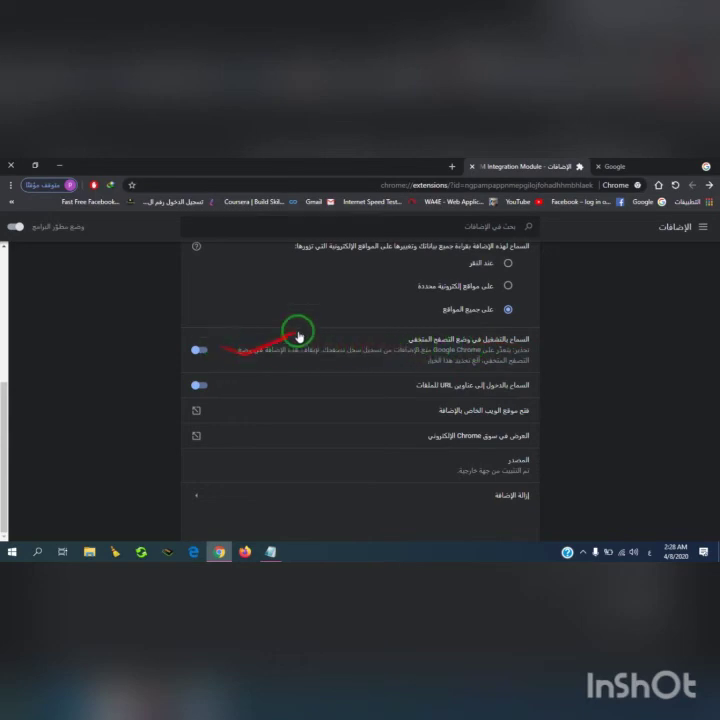
Step: Open YouTube in a new tab, play the recommended iPhone and Android battery video, and pause it
left_click(452, 166)
left_click(519, 201)
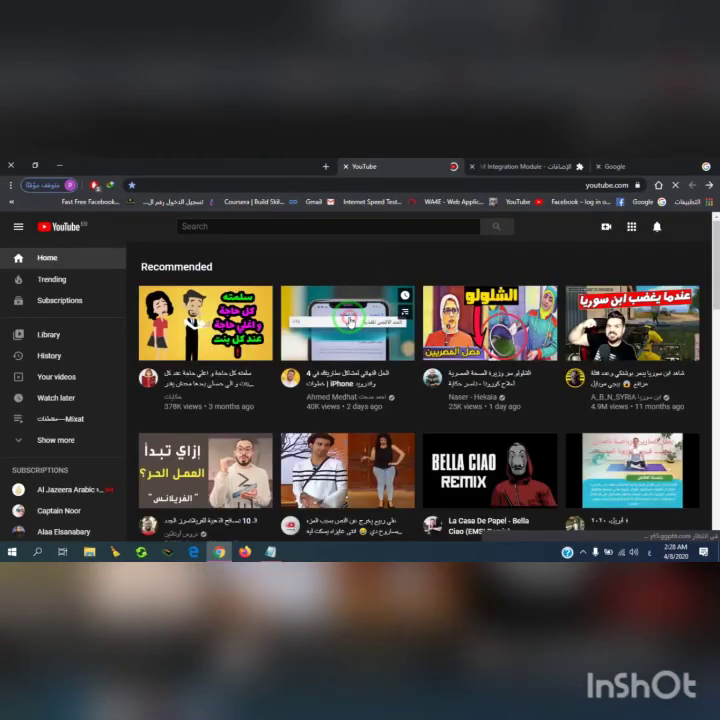
left_click(363, 316)
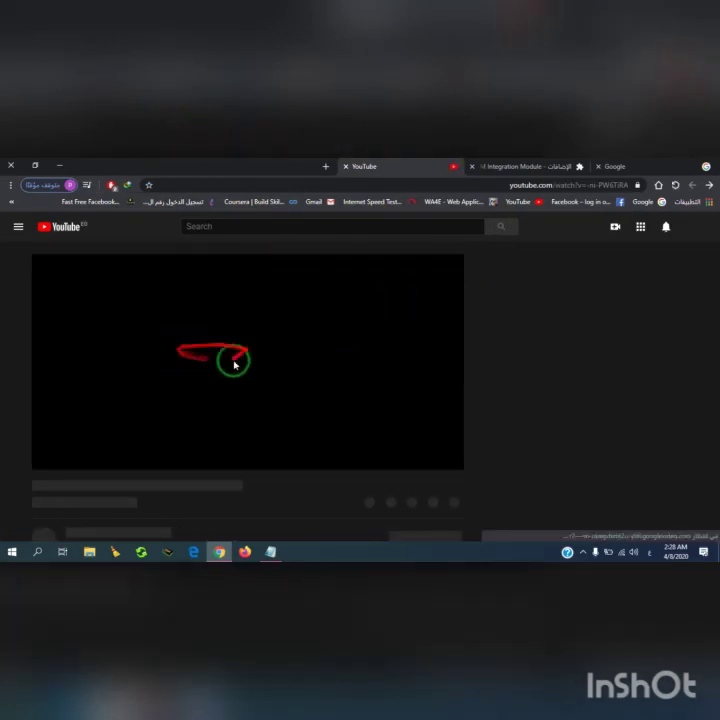
left_click(290, 362)
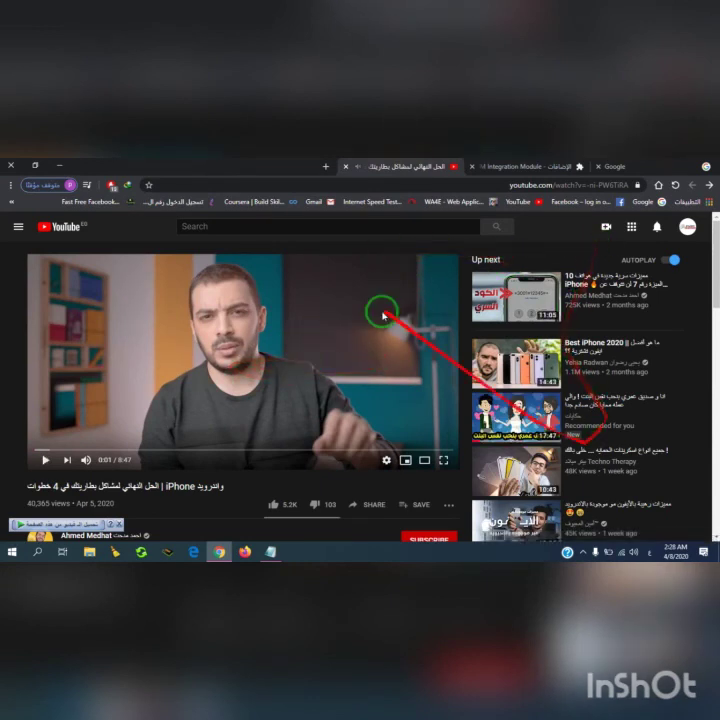
Step: Reload the video page, view the download qualities offered by Internet Download Manager, and close the YouTube tab
left_click(675, 186)
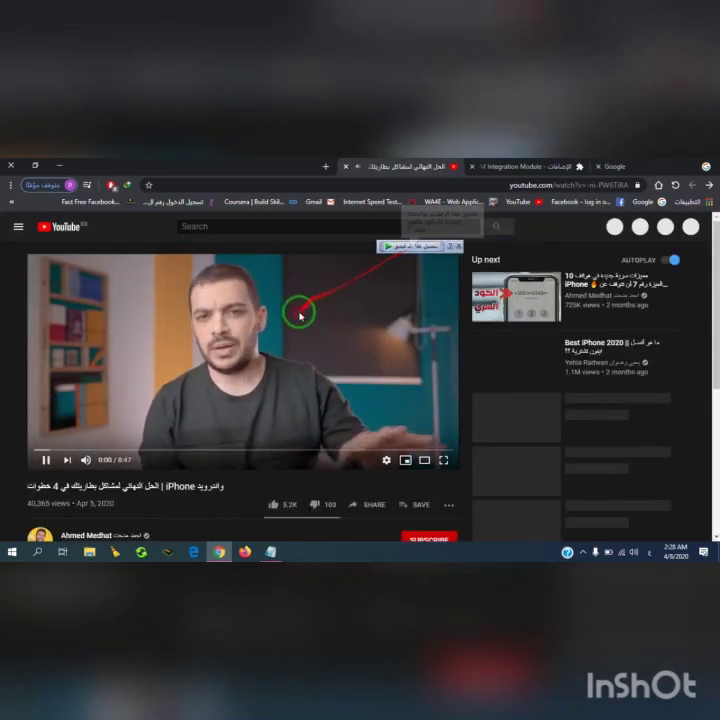
left_click(396, 251)
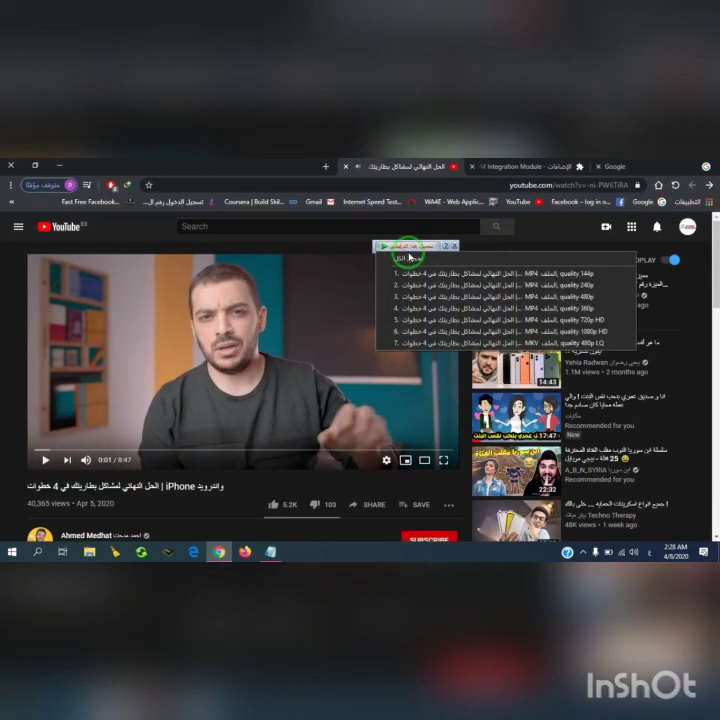
left_click(415, 275)
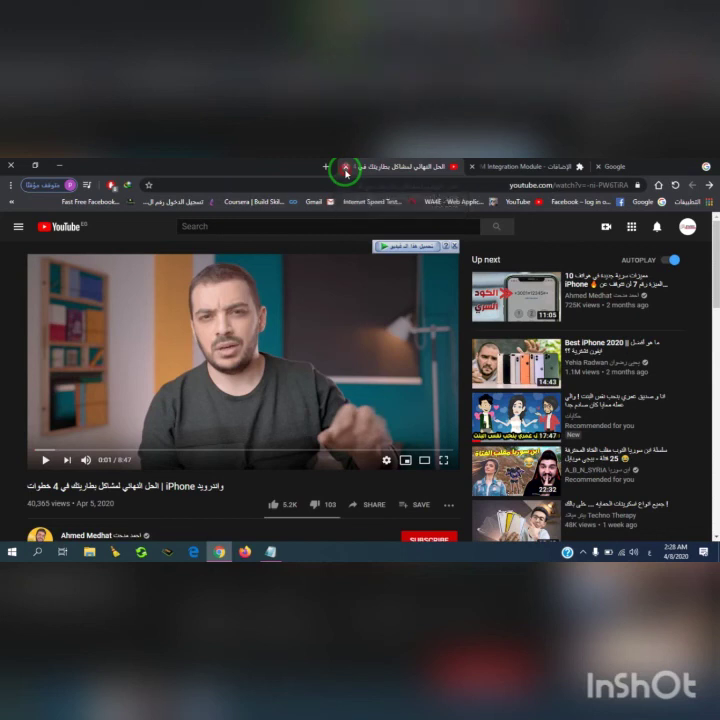
left_click(346, 168)
Step: Minimize Chrome and refresh the desktop
mouse_move(373, 315)
left_mouse_down()
mouse_move(317, 328)
mouse_move(305, 318)
mouse_move(409, 296)
left_mouse_up()
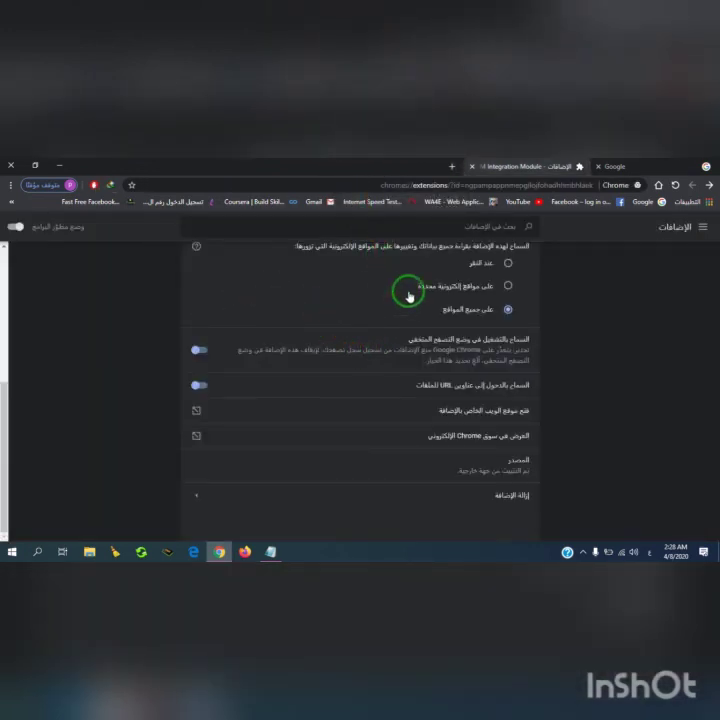
mouse_move(409, 296)
left_mouse_down()
mouse_move(148, 190)
mouse_move(58, 162)
left_mouse_up()
left_click(58, 162)
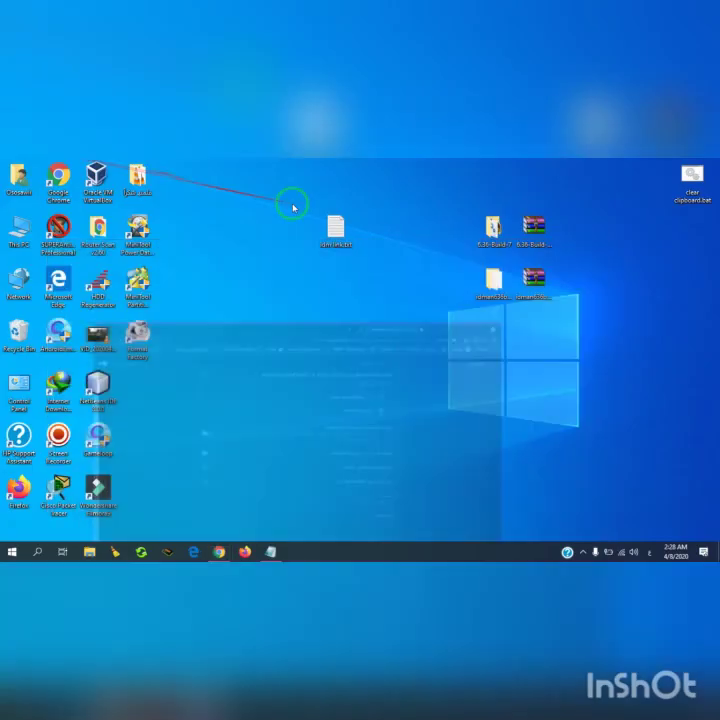
right_click(296, 295)
mouse_move(320, 318)
left_click(482, 384)
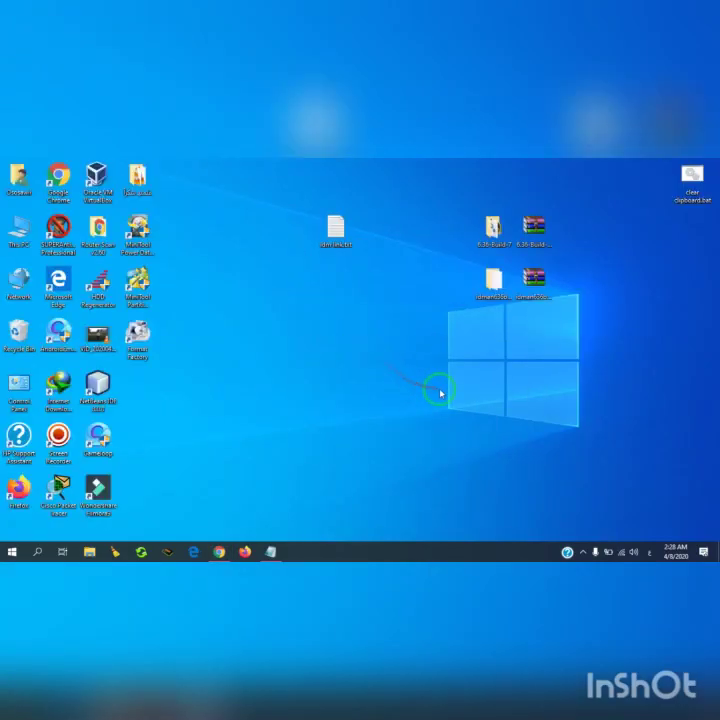
Step: Open Internet Download Manager to check its registration state, close it, and refresh the desktop
double_click(57, 383)
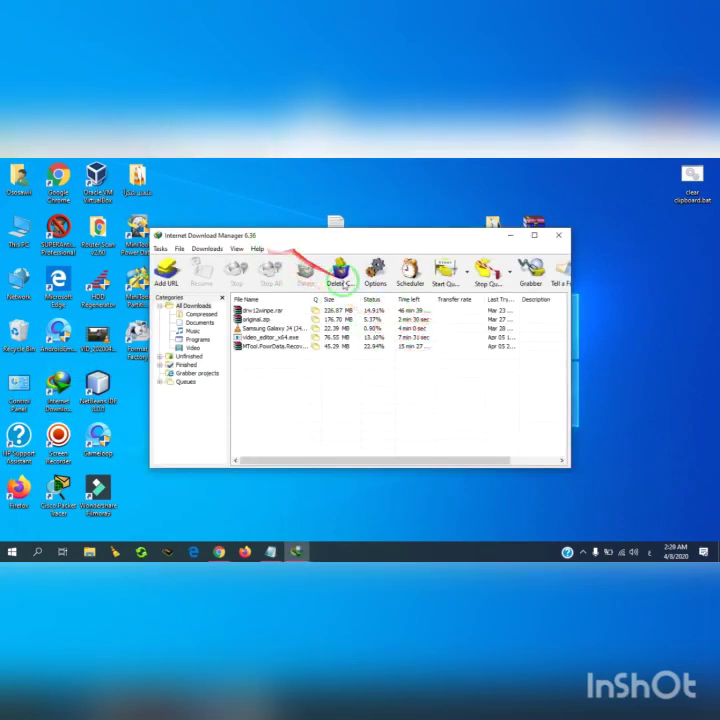
left_click(558, 235)
right_click(369, 319)
left_click(396, 361)
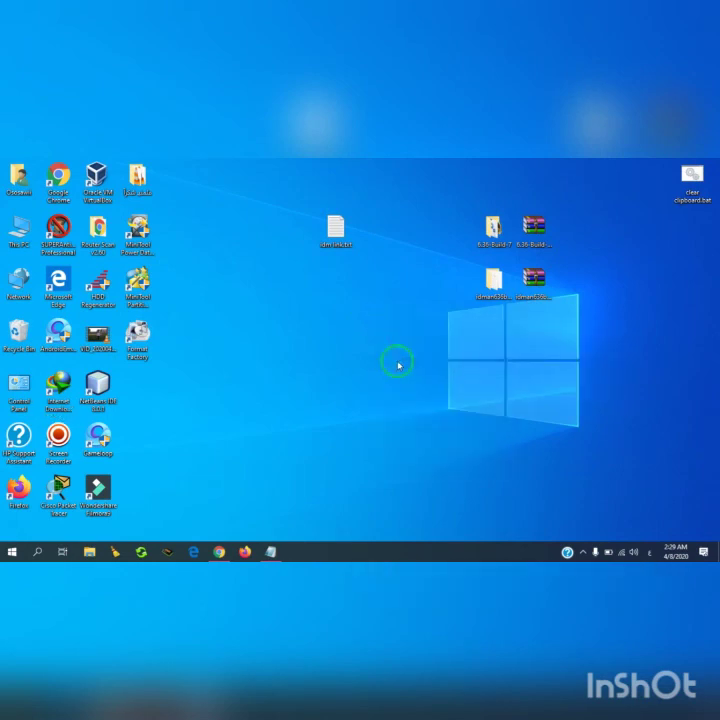
left_click(582, 552)
left_click(577, 538)
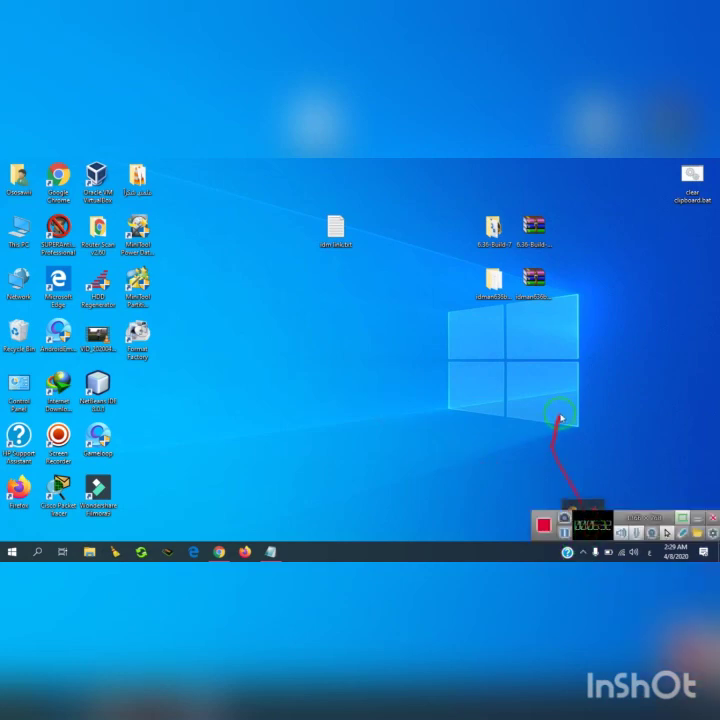